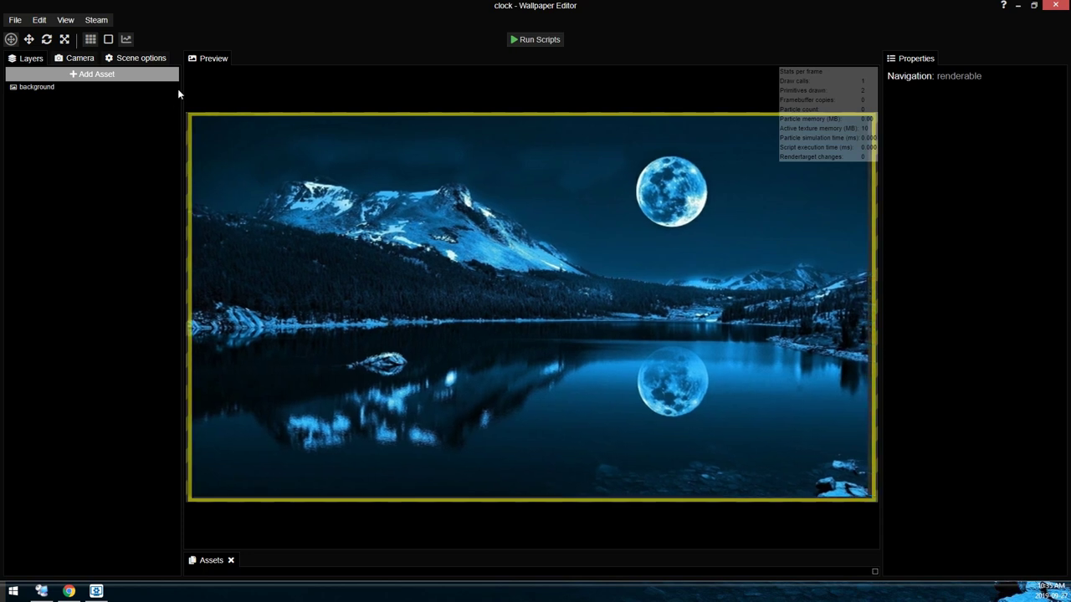
# Step: Open the Add Asset list and browse from Renderables back up to the Presets, including Clock
pyautogui.moveTo(123, 92)
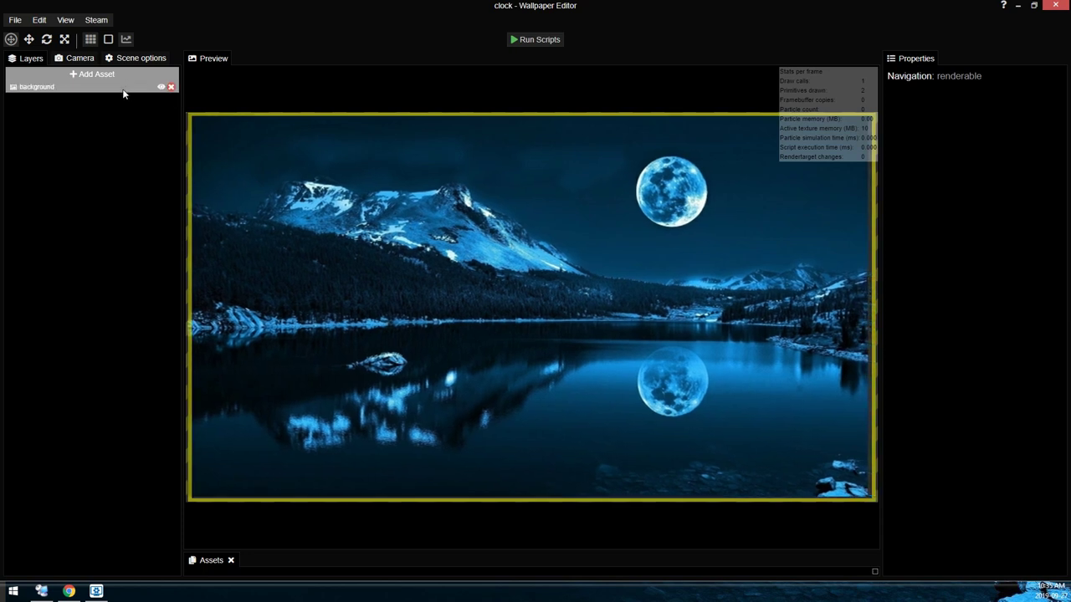
pyautogui.click(93, 74)
pyautogui.scroll(-3, 443, 251)
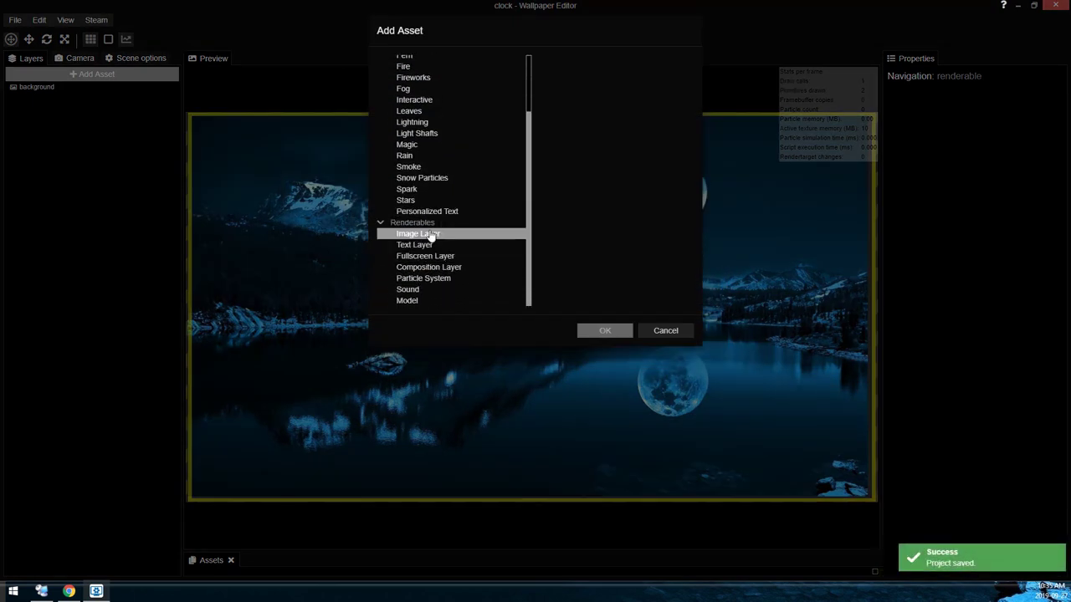
pyautogui.scroll(3, 443, 184)
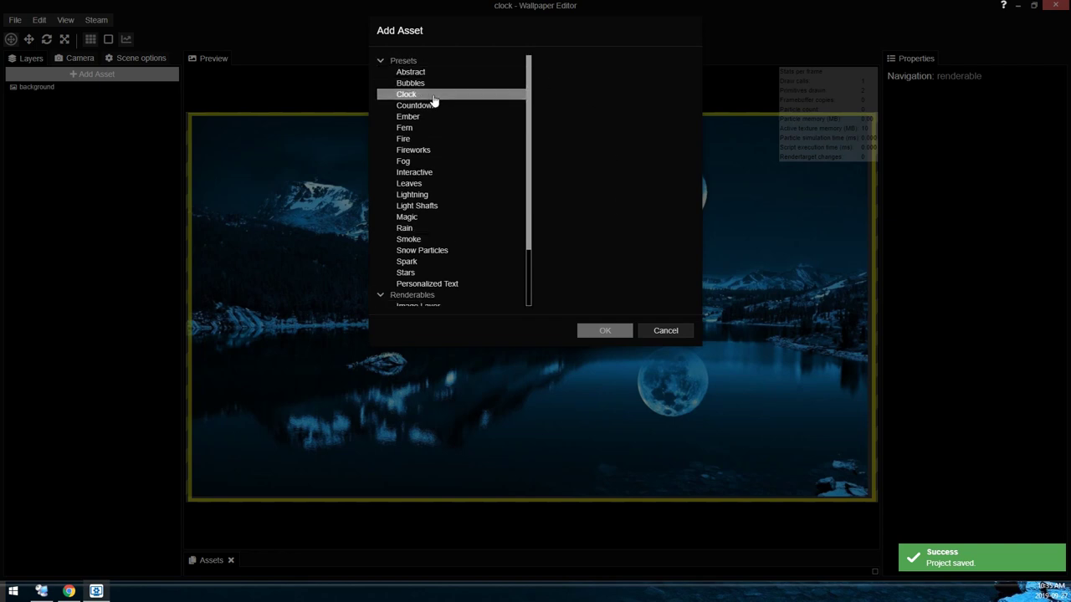
# Step: Add the Clock preset and move its text down-left over the lake
pyautogui.click(435, 93)
pyautogui.click(604, 330)
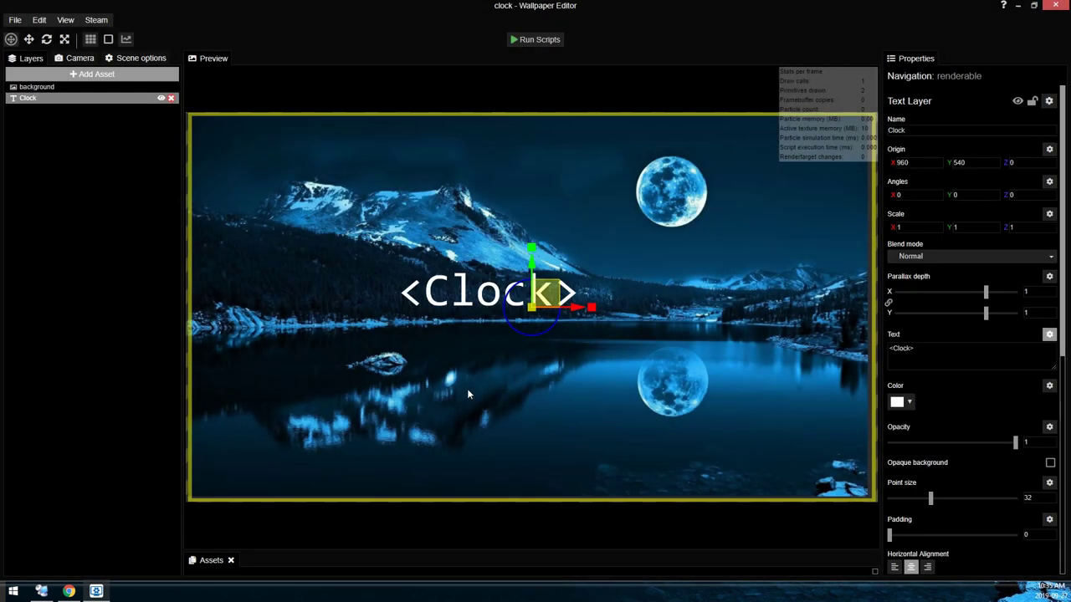
pyautogui.moveTo(557, 289); pyautogui.dragTo(424, 371)
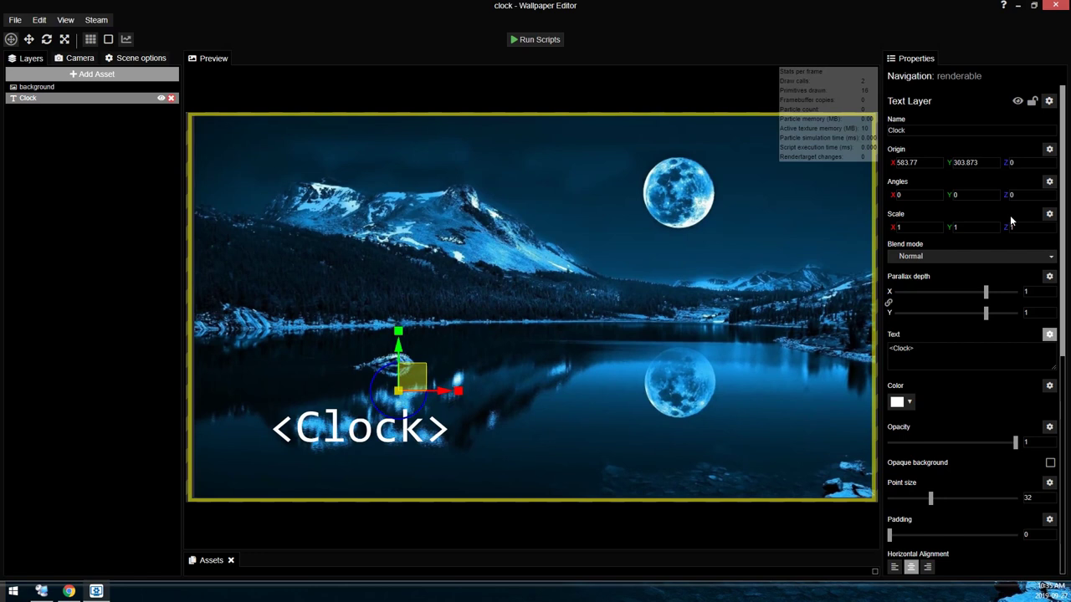
# Step: Review the Clock text's time script, save the project, and close the script editor
pyautogui.click(1048, 335)
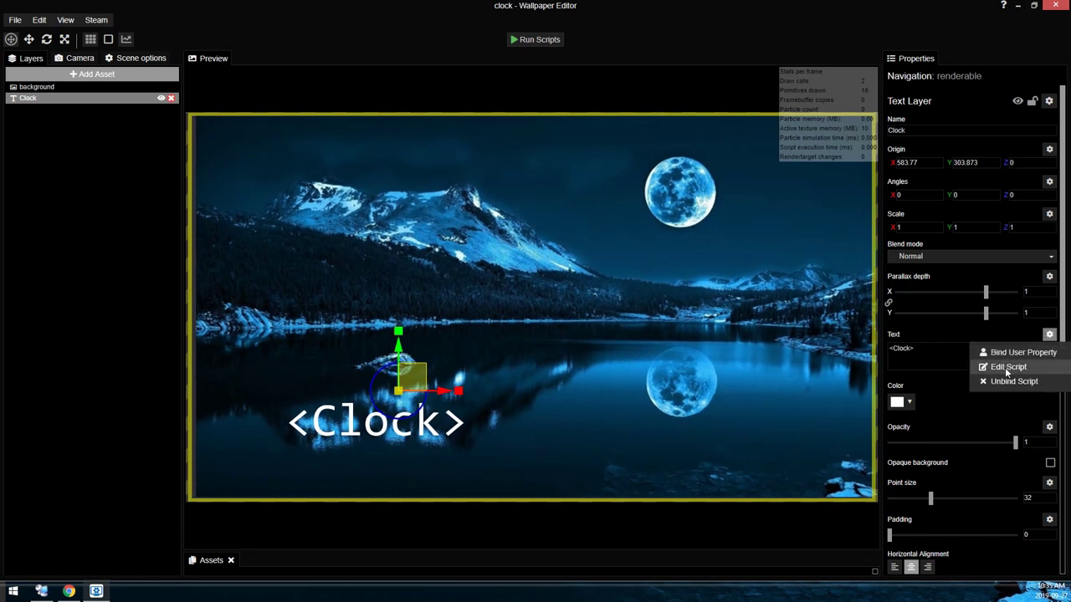
pyautogui.click(999, 360)
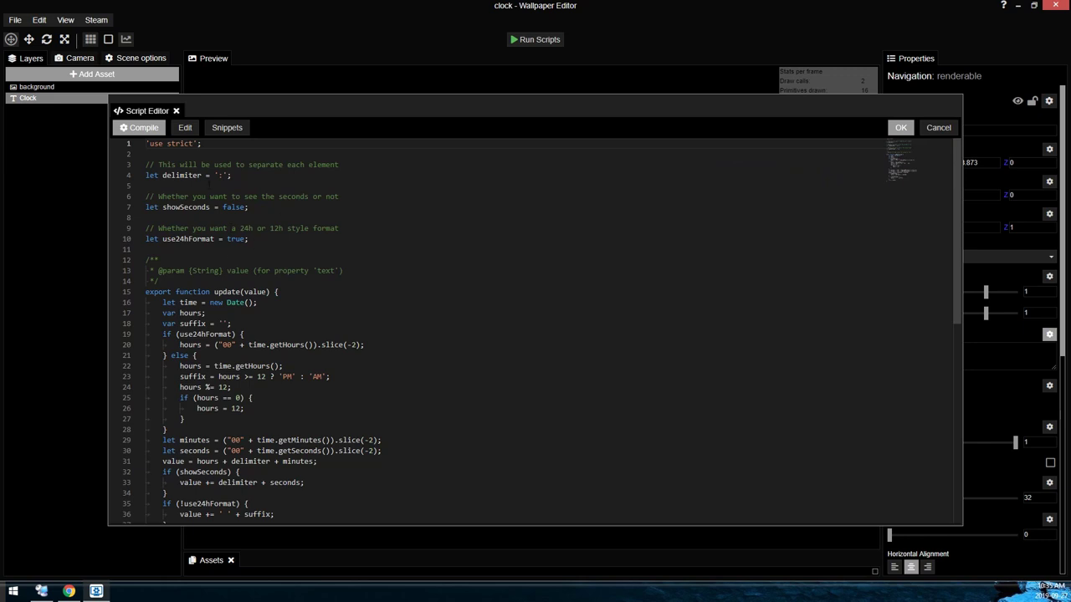
pyautogui.hotkey('ctrl', 's')
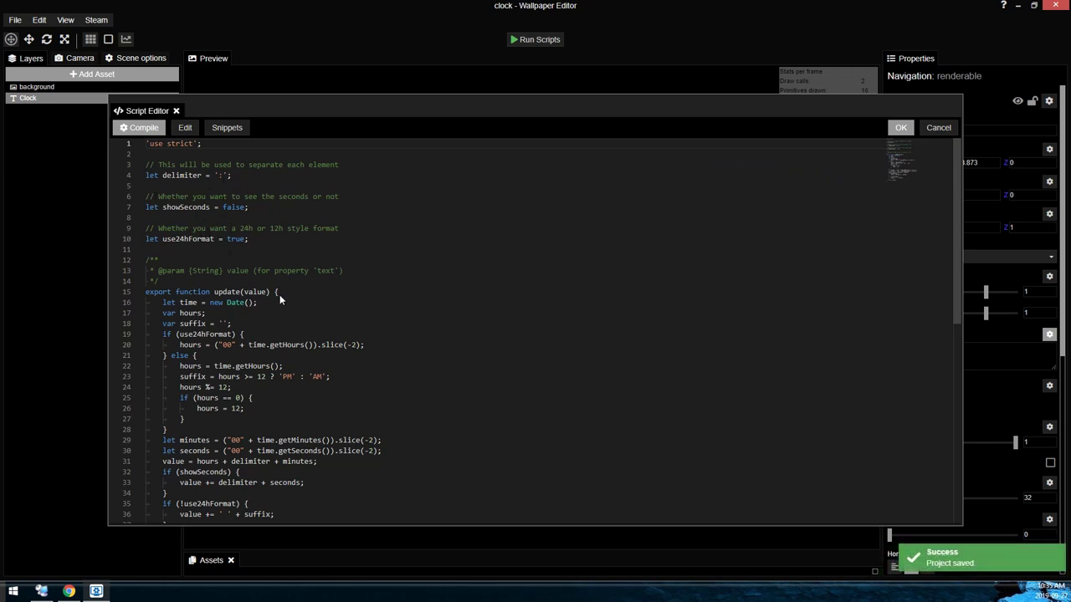
pyautogui.scroll(-2, 280, 294)
pyautogui.scroll(2, 280, 295)
pyautogui.click(901, 128)
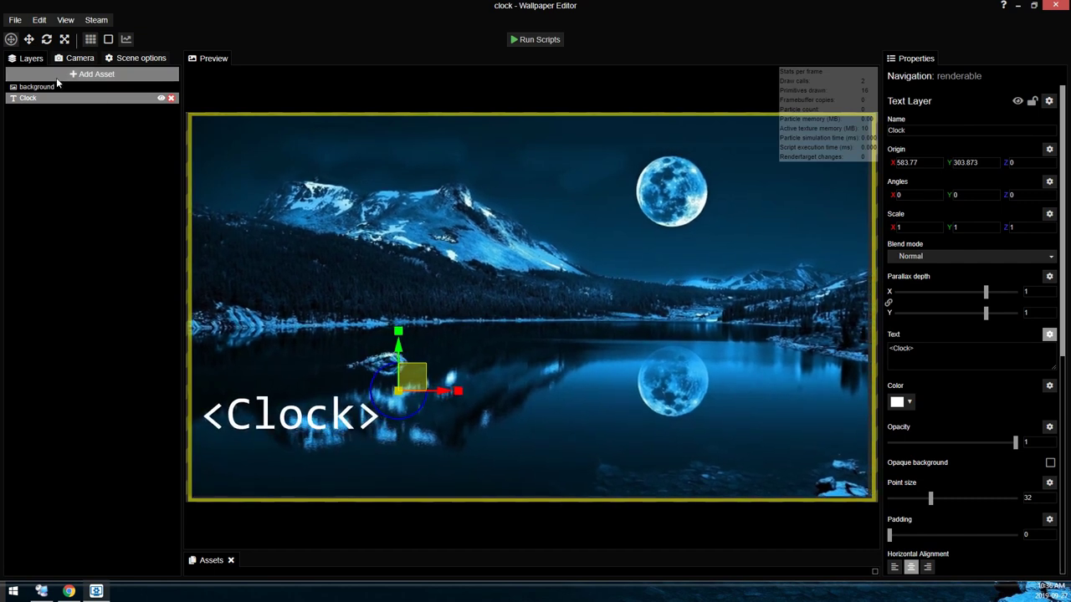
# Step: Save the project, then select the Clock preset in Add Asset again
pyautogui.hotkey('ctrl', 's')
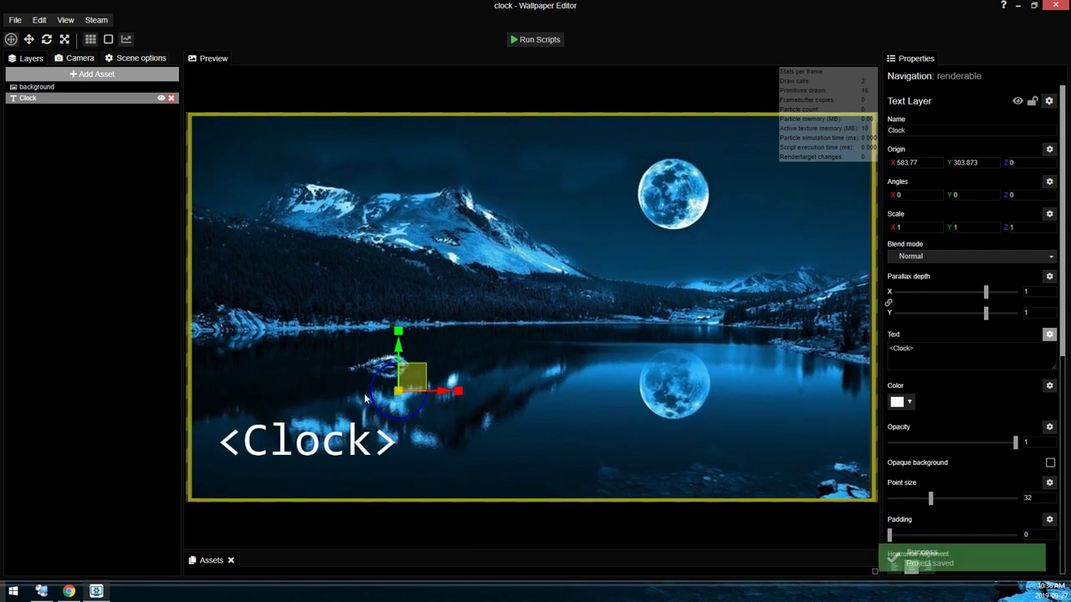
pyautogui.click(100, 75)
pyautogui.click(407, 94)
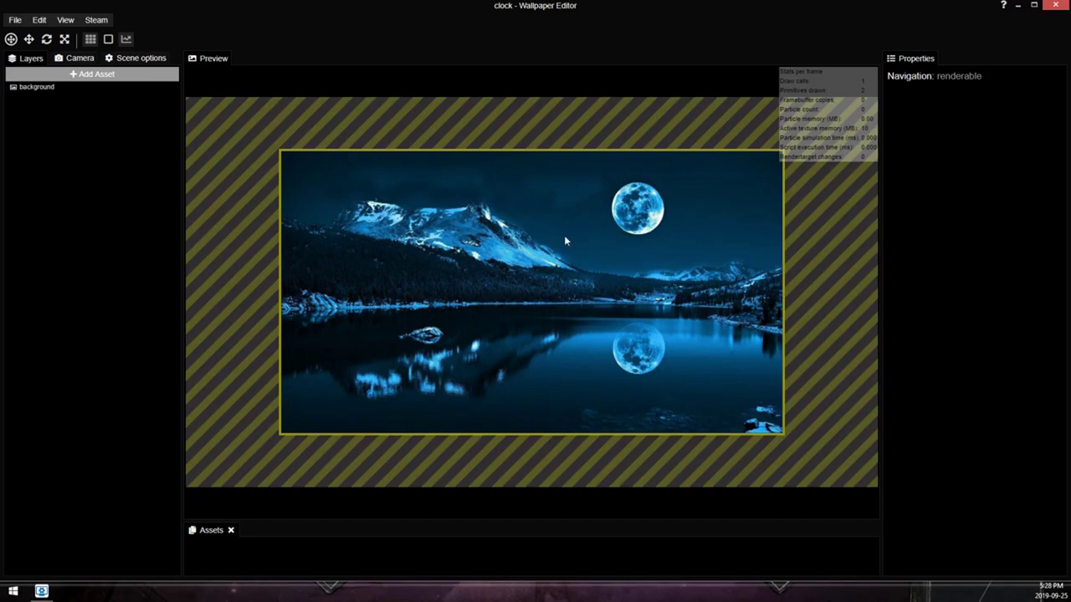
# Step: Save the project holding only the moonlit lake background
pyautogui.hotkey('ctrl', 's')
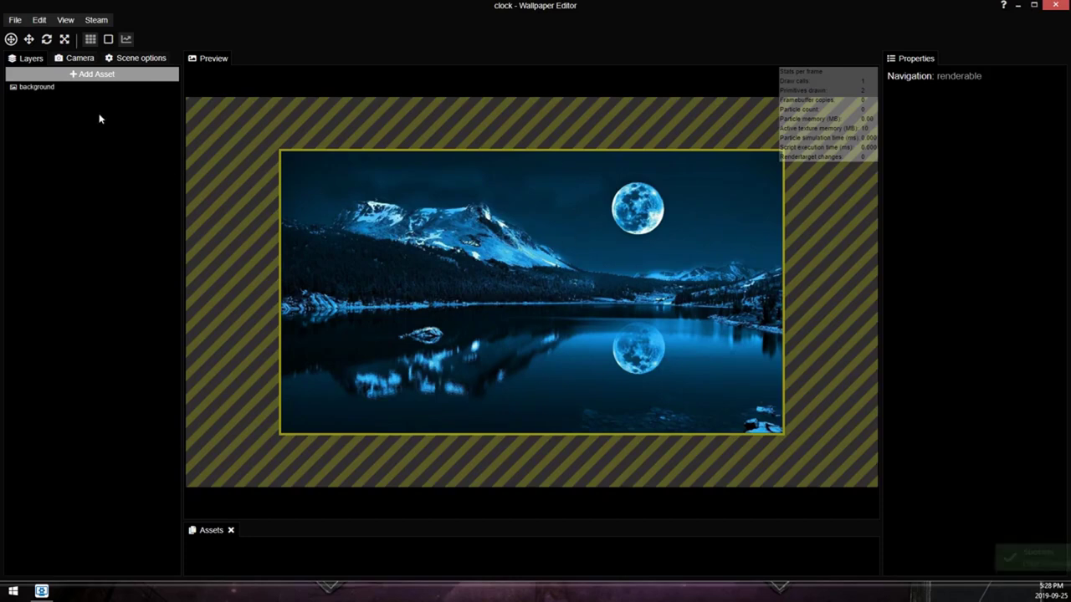
# Step: Add a Text Layer from Renderables and drag it to the preview's lower-left
pyautogui.click(132, 75)
pyautogui.scroll(-2, 485, 251)
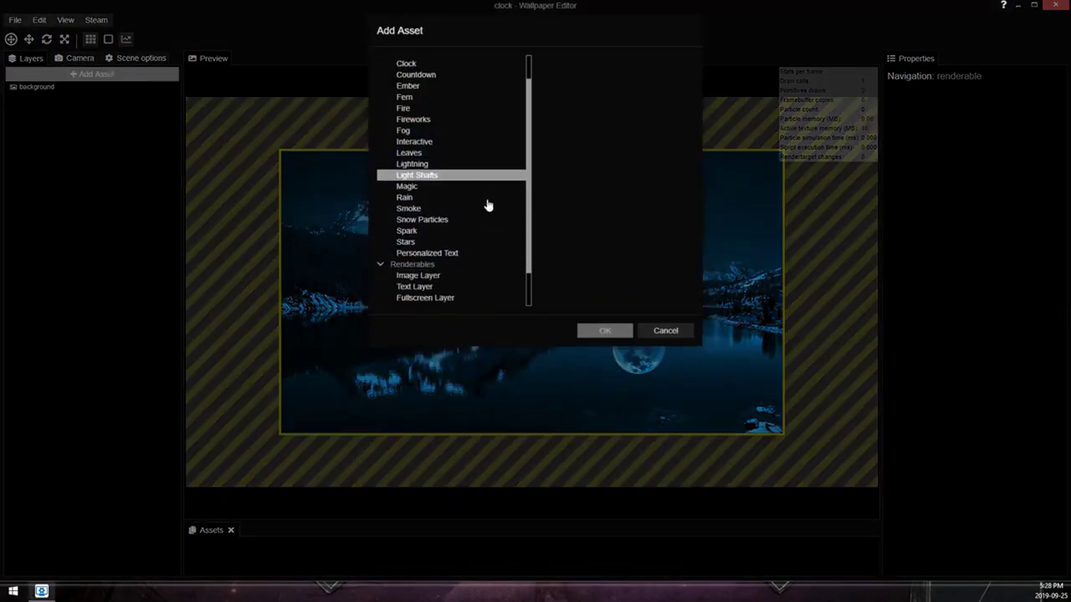
pyautogui.scroll(-1, 489, 206)
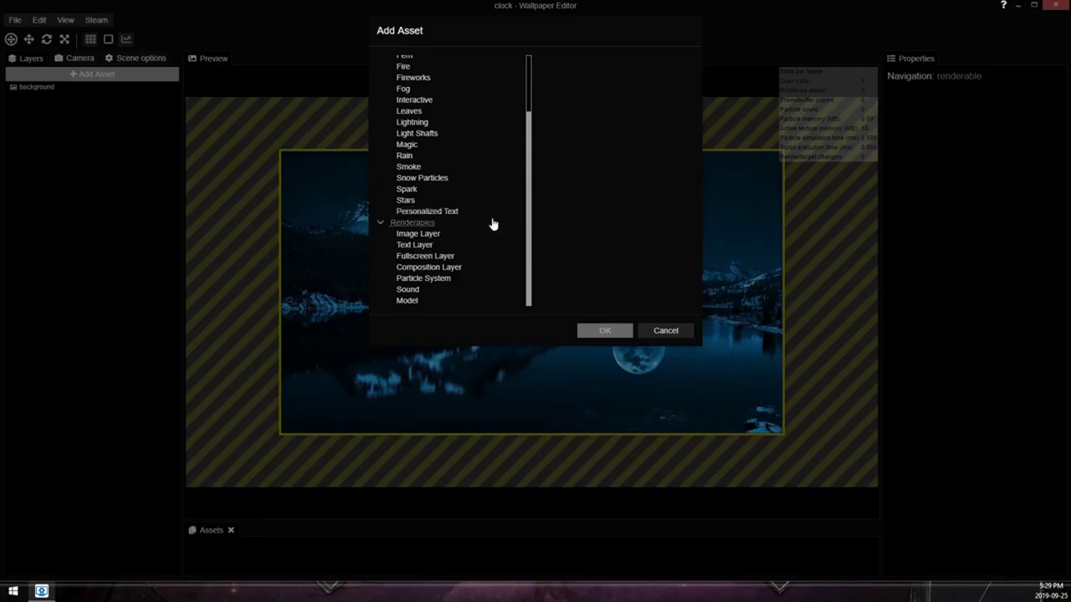
pyautogui.doubleClick(430, 244)
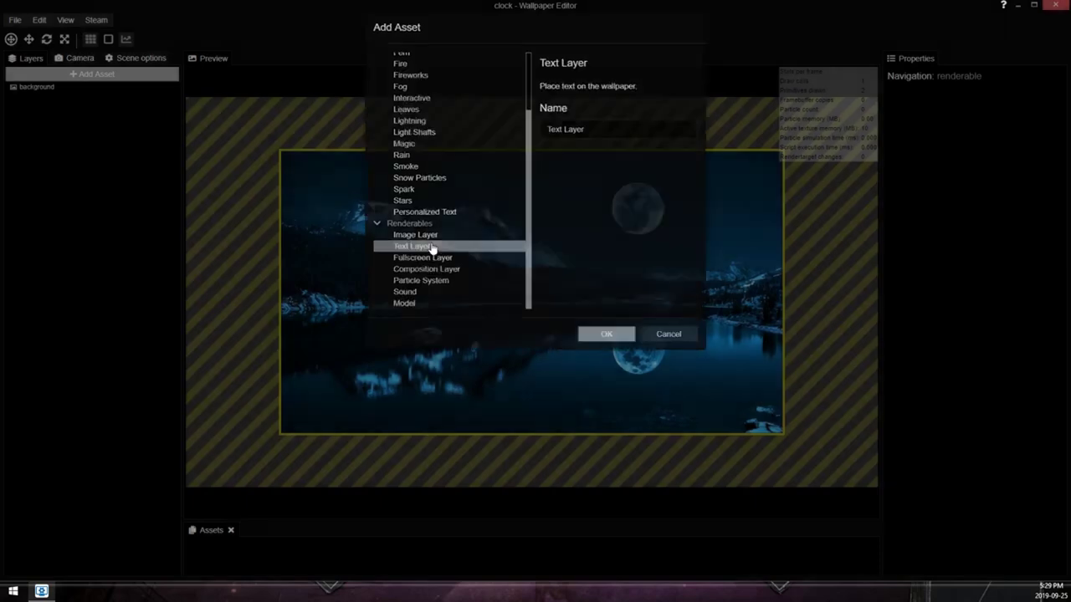
pyautogui.moveTo(548, 270); pyautogui.dragTo(383, 385)
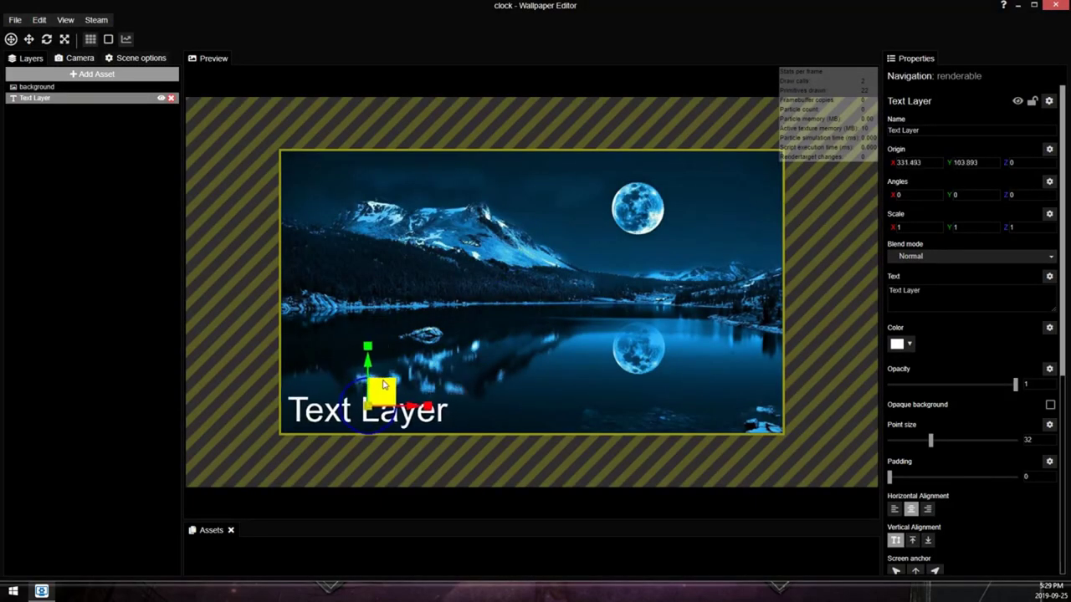
# Step: Left-align the text layer and move it to the wallpaper's left edge
pyautogui.scroll(-2, 937, 506)
pyautogui.click(895, 398)
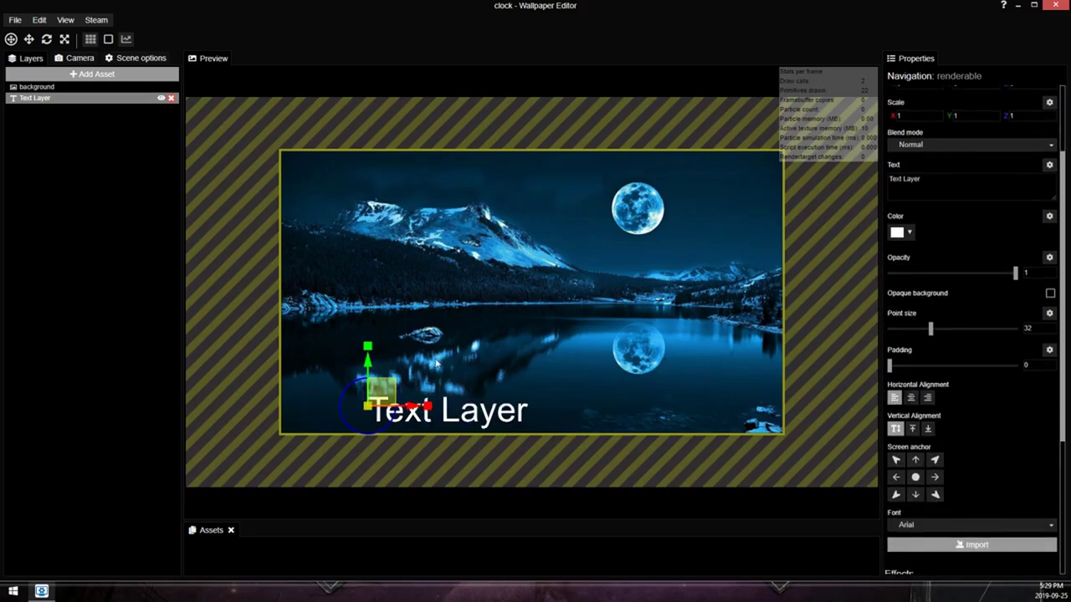
pyautogui.moveTo(387, 396); pyautogui.dragTo(310, 396)
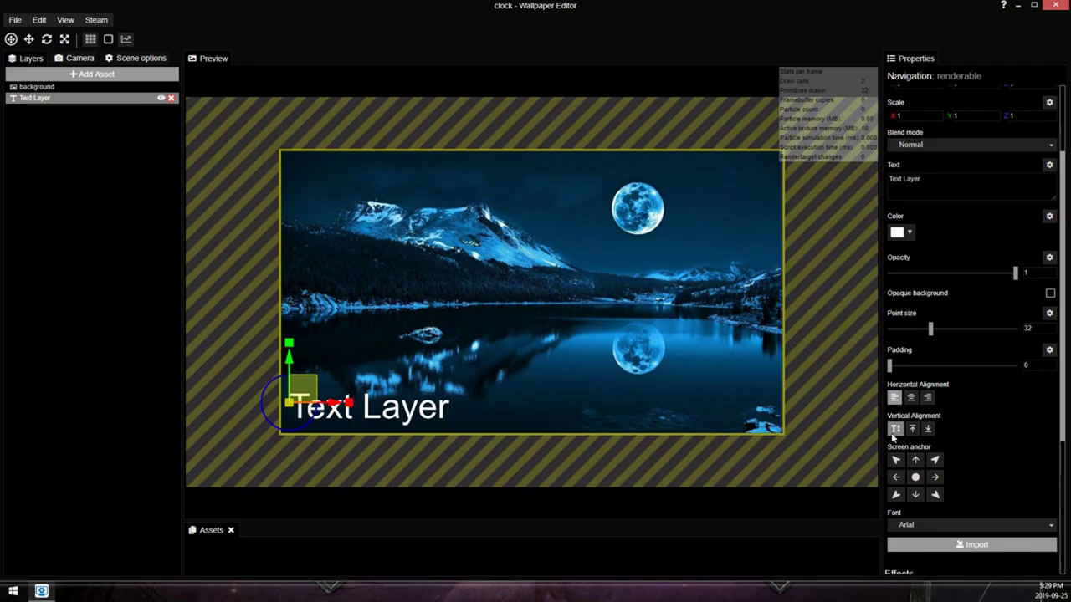
# Step: Switch the text font to Alcubierre and lower it slightly into the bottom-left corner
pyautogui.scroll(-1, 954, 490)
pyautogui.click(952, 469)
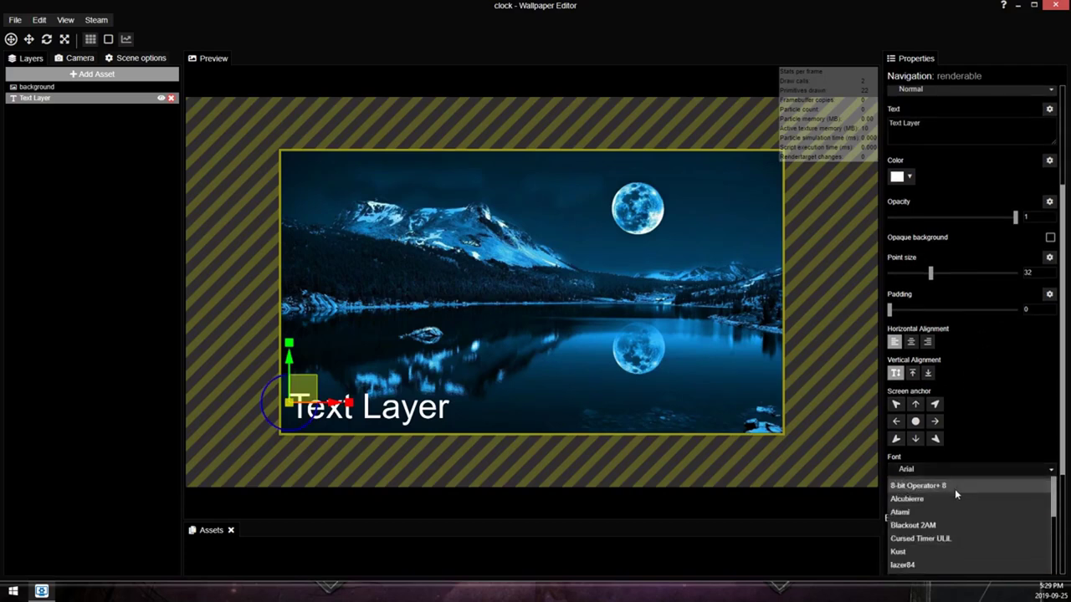
pyautogui.click(979, 500)
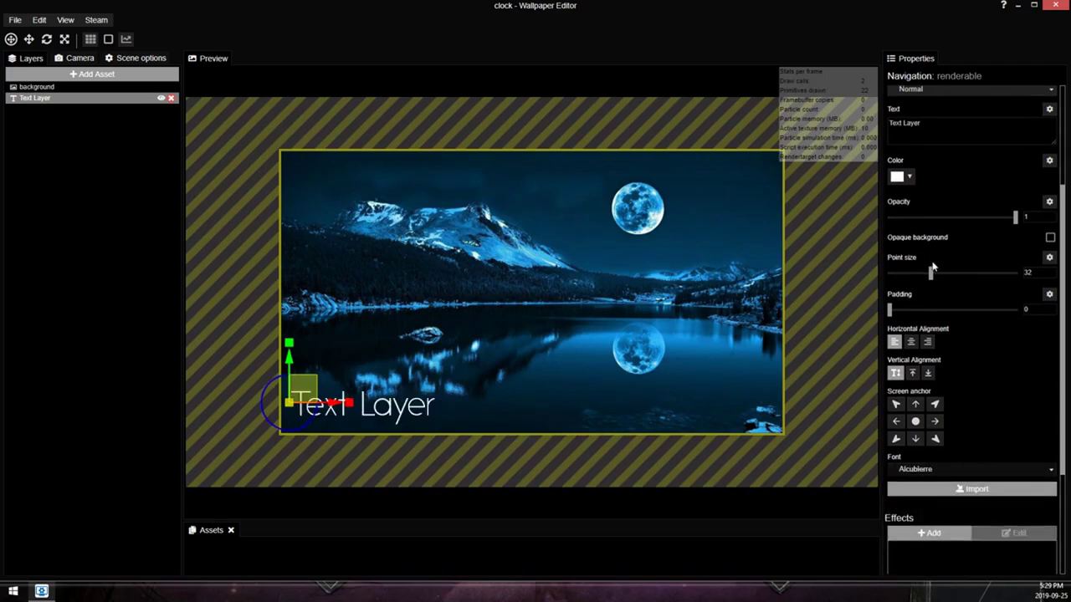
pyautogui.scroll(2, 959, 276)
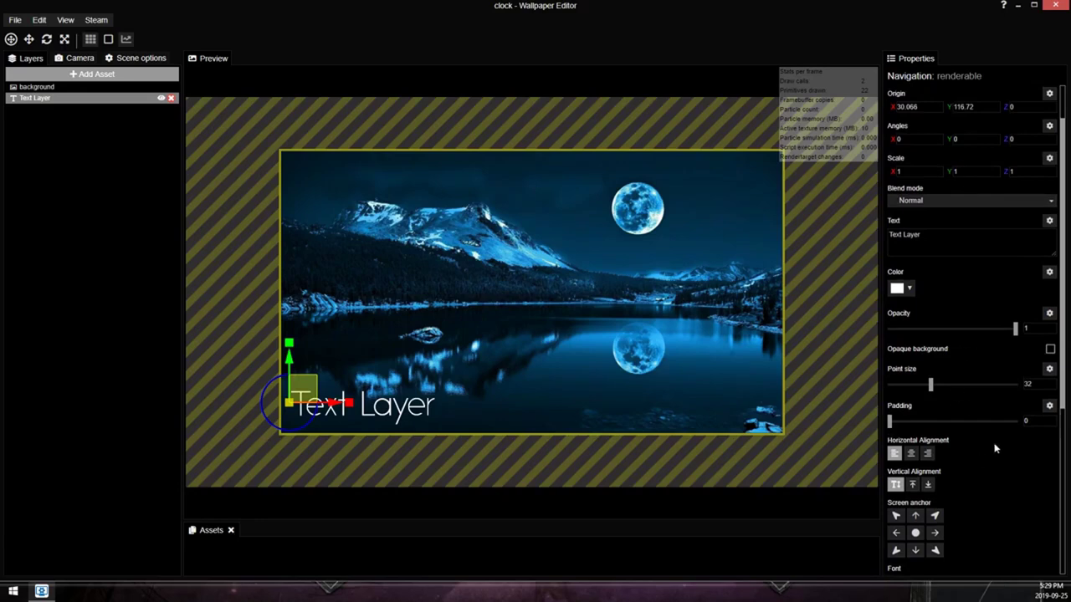
pyautogui.moveTo(305, 389); pyautogui.dragTo(304, 396)
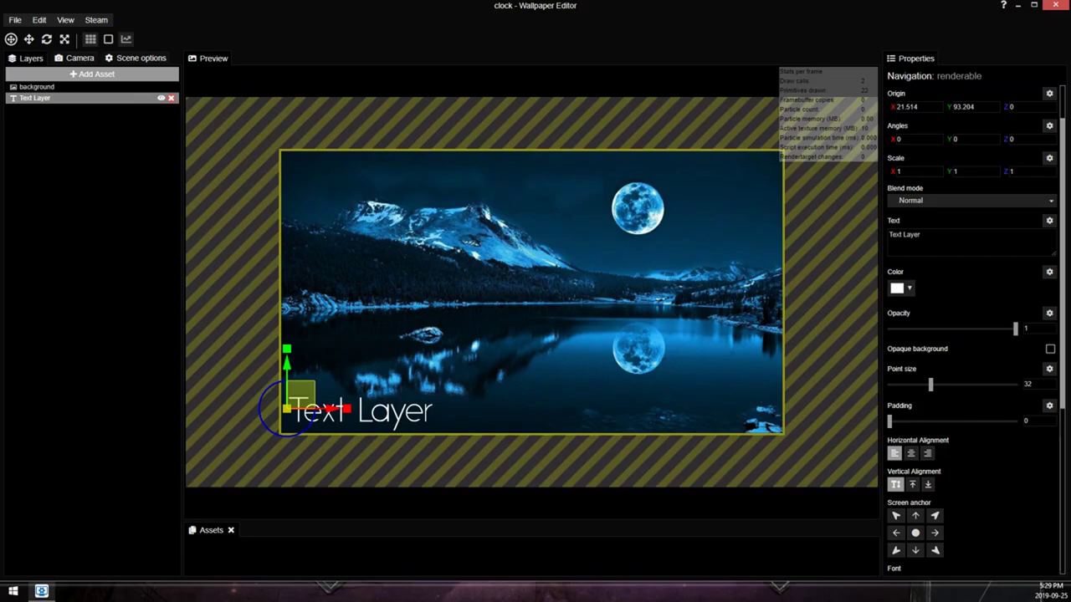
# Step: Change the text to 'clock' and nudge it slightly right to origin 36.479, 93.204
pyautogui.press('Tab')
pyautogui.write('clock')
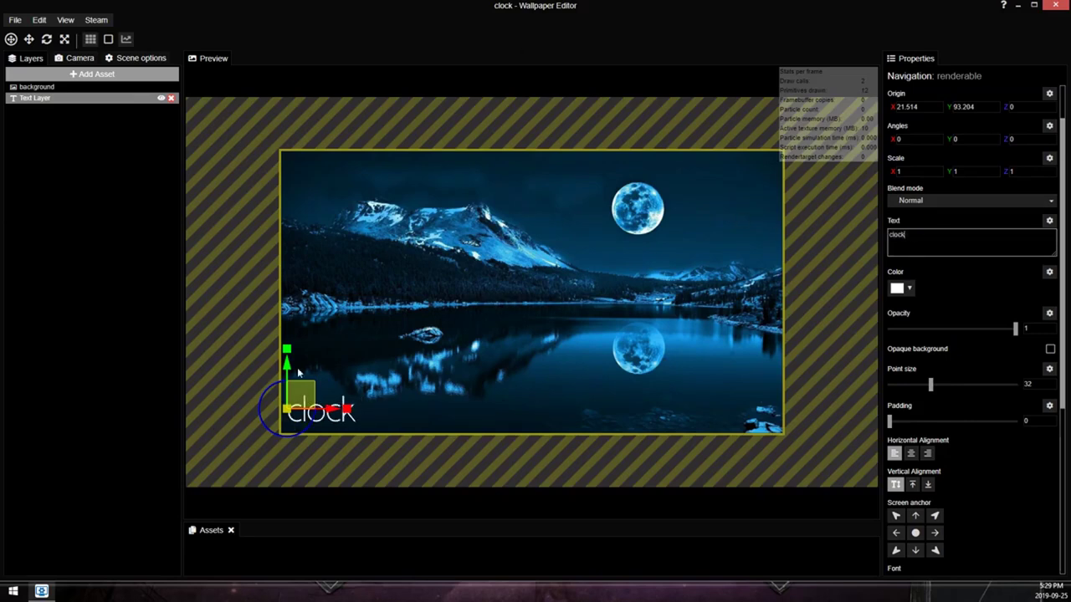
pyautogui.moveTo(307, 402); pyautogui.dragTo(311, 402)
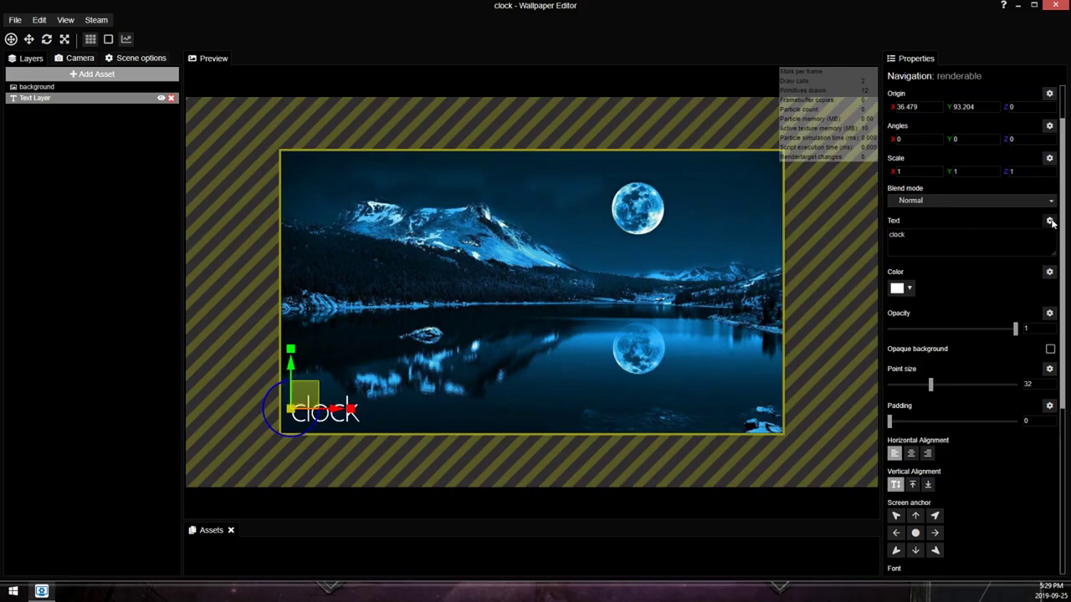
# Step: Attach a script to the text property, replacing its default code with the 36-line clock script from clock script.txt
pyautogui.click(1049, 221)
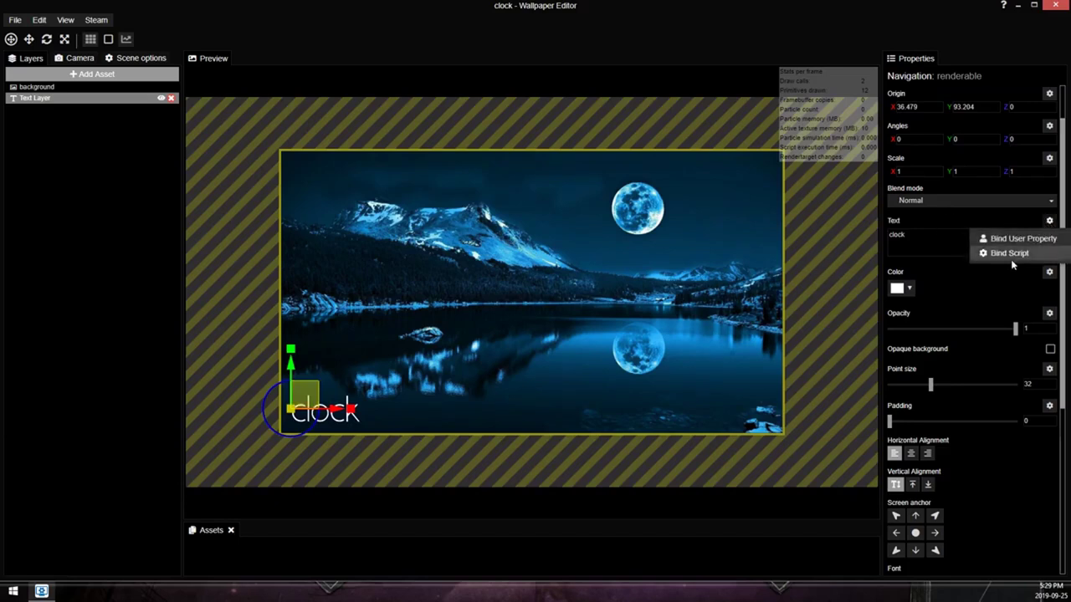
pyautogui.click(1014, 260)
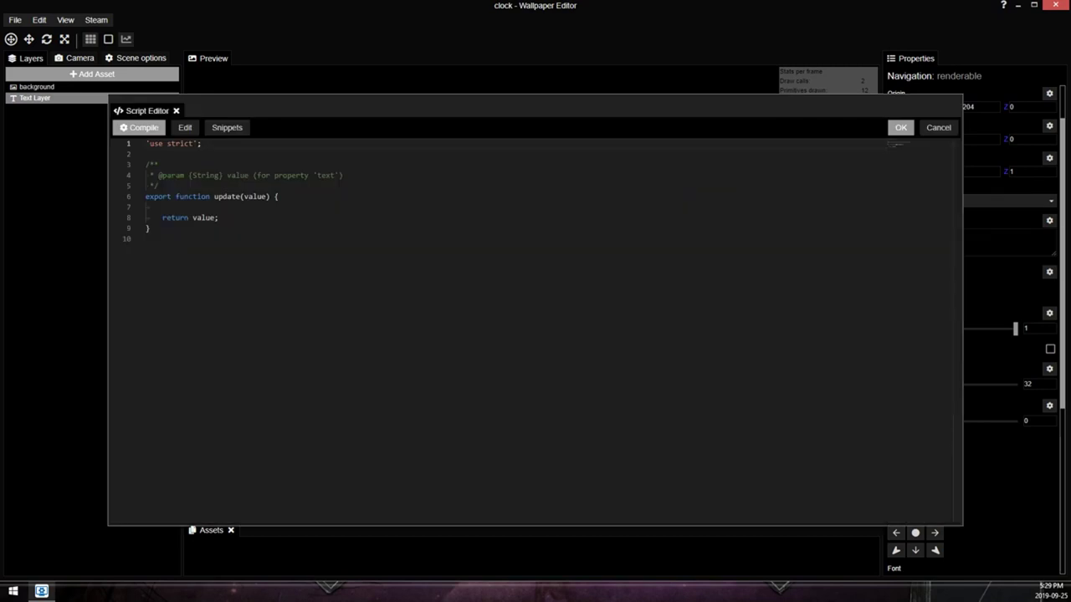
pyautogui.hotkey('ctrl', 's')
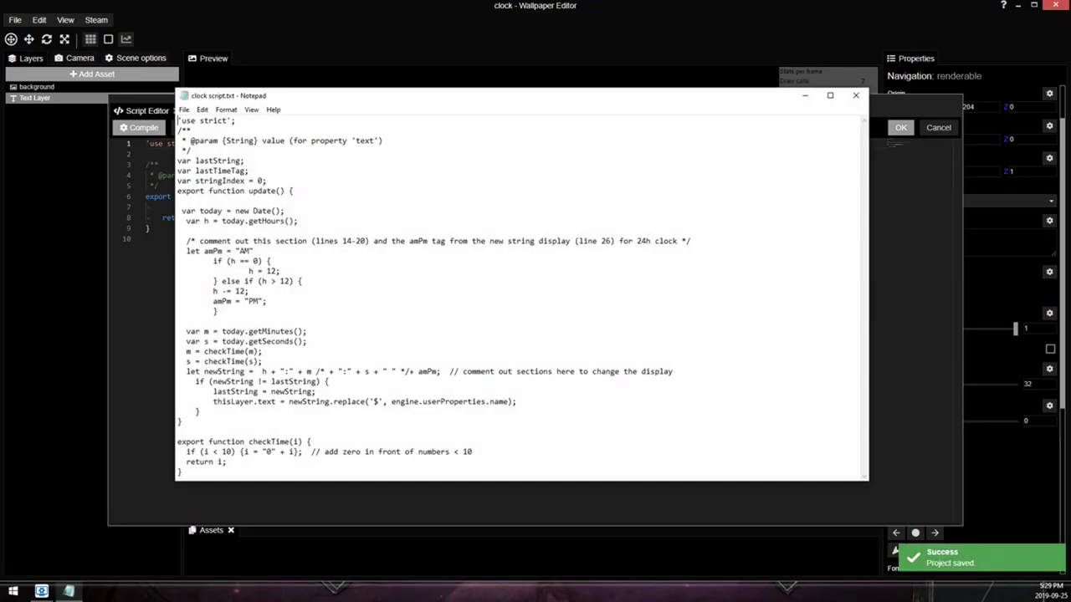
pyautogui.hotkey('ctrl', 'a')
pyautogui.hotkey('ctrl', 'c')
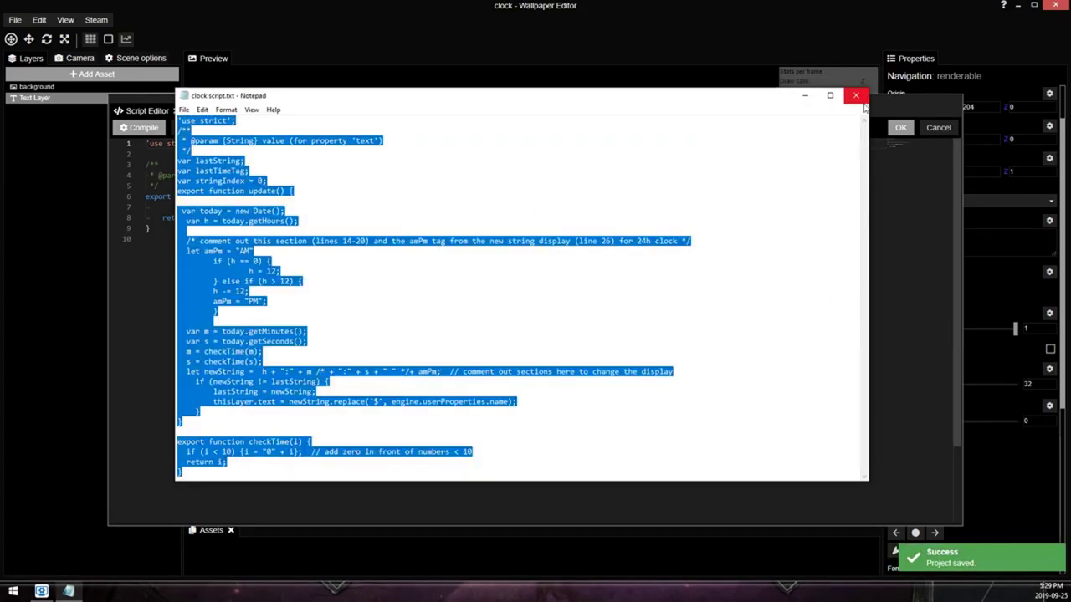
pyautogui.click(856, 94)
pyautogui.hotkey('ctrl', 'a')
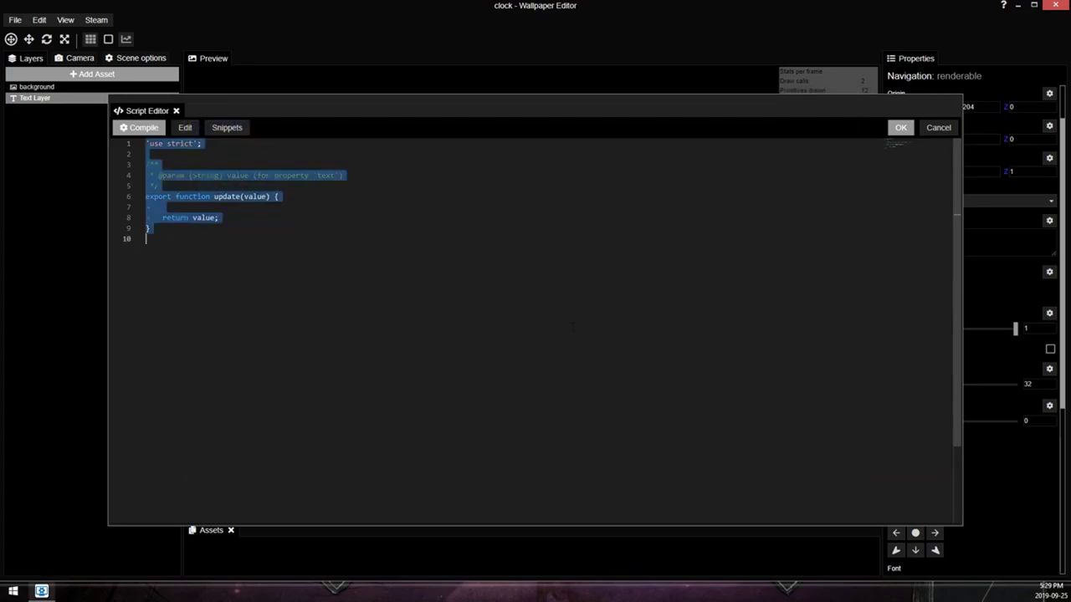
pyautogui.press('BackSpace')
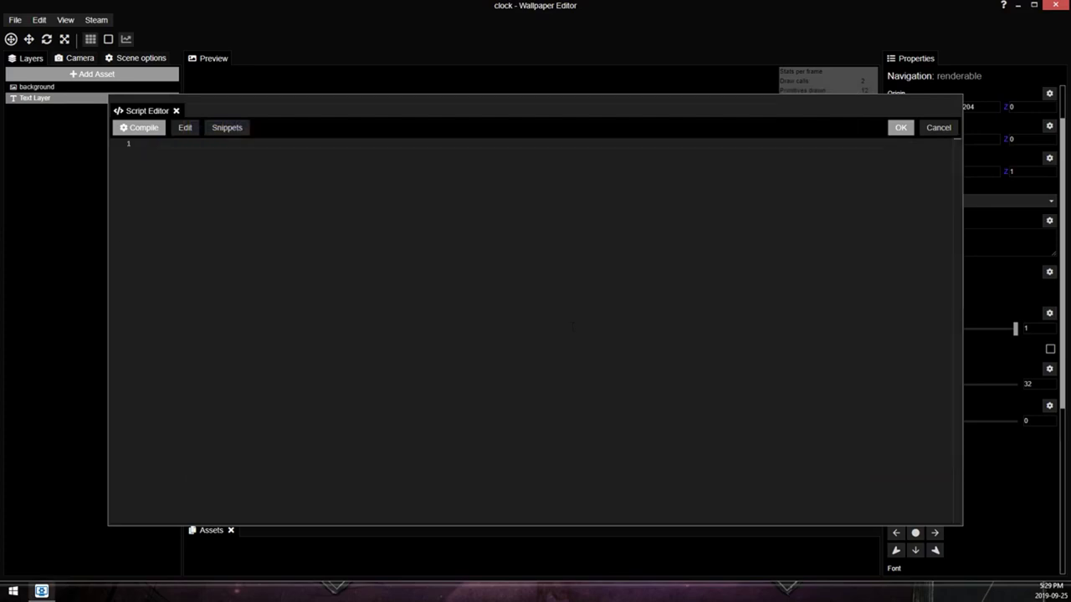
pyautogui.hotkey('ctrl', 'v')
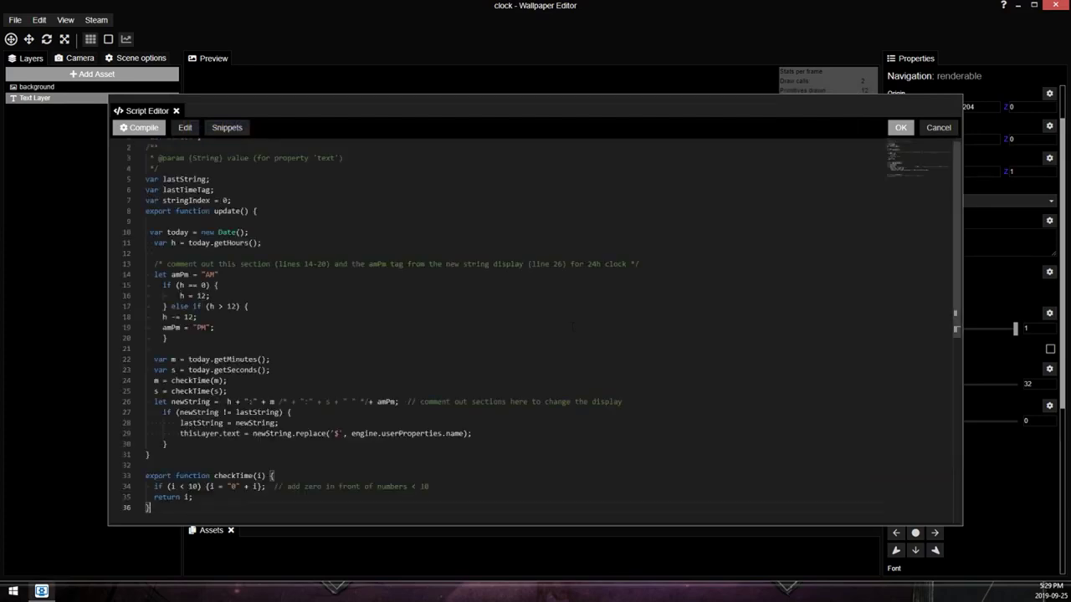
# Step: Apply the clock script and run scripts so the preview shows the live time 5:30PM
pyautogui.click(900, 128)
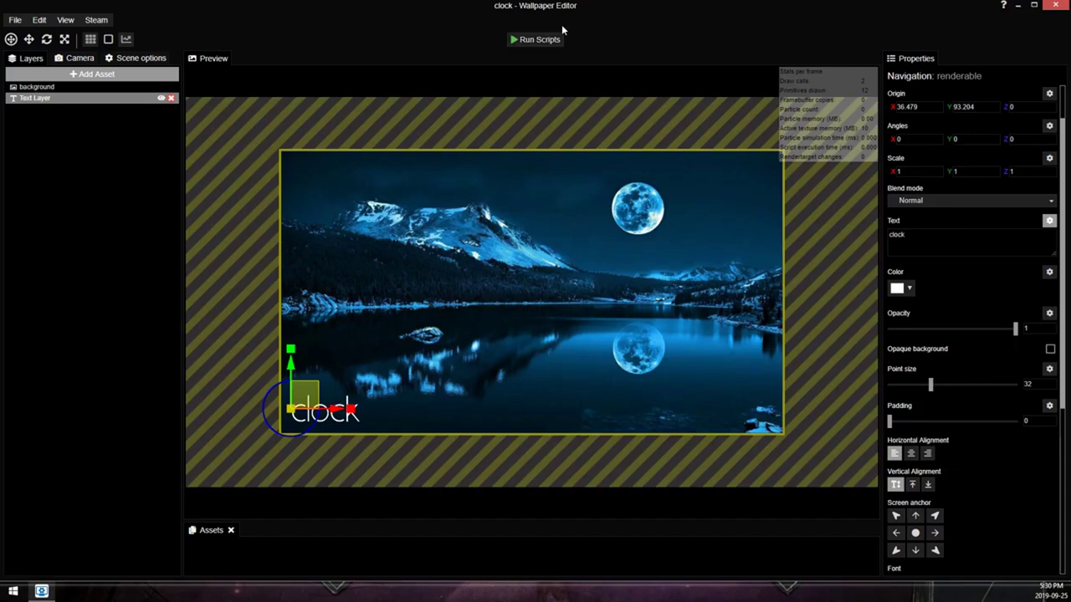
pyautogui.click(534, 38)
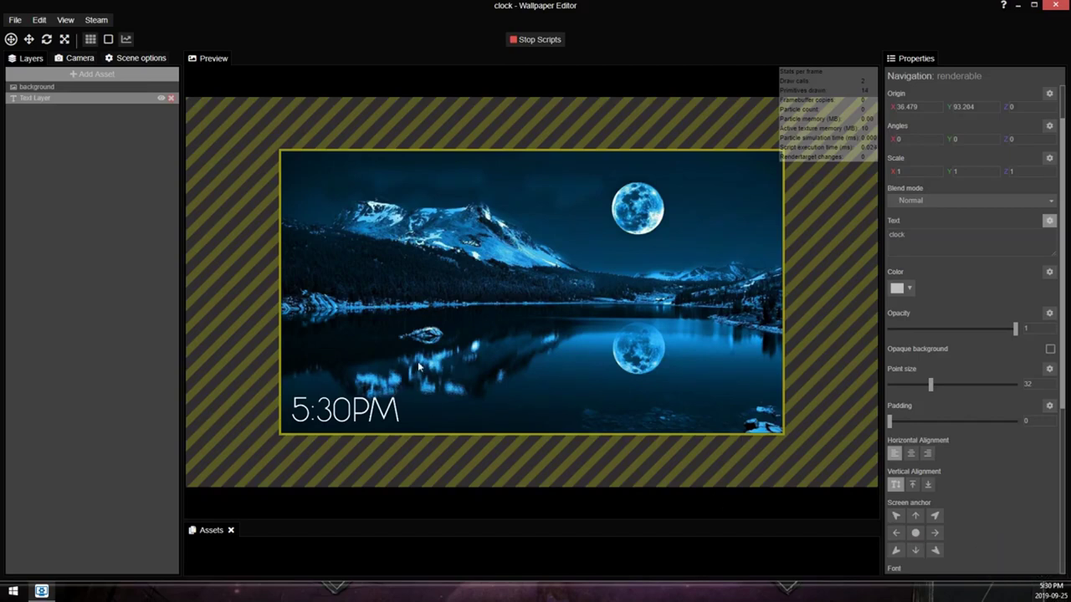
# Step: Stop, re-run, then stop the script preview so the text reads 'clock' again
pyautogui.click(536, 39)
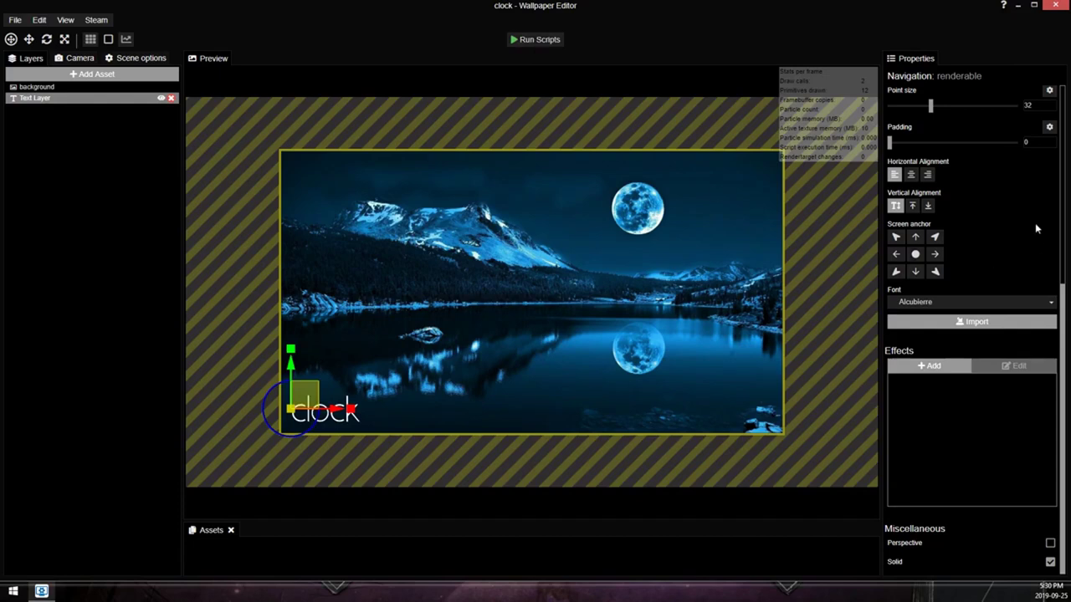
pyautogui.scroll(5, 1035, 222)
pyautogui.click(539, 41)
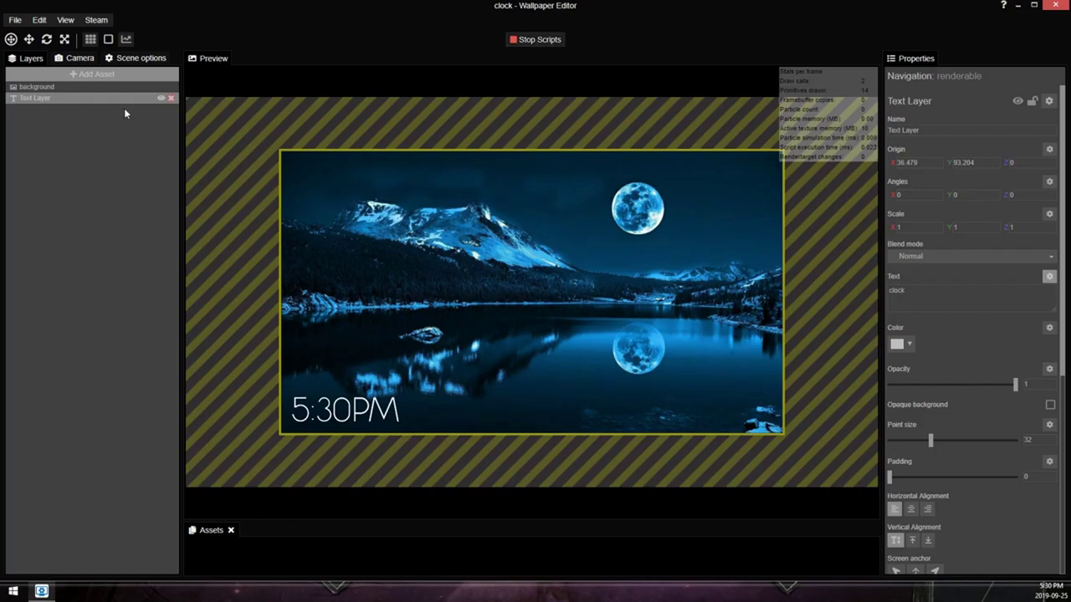
pyautogui.click(540, 39)
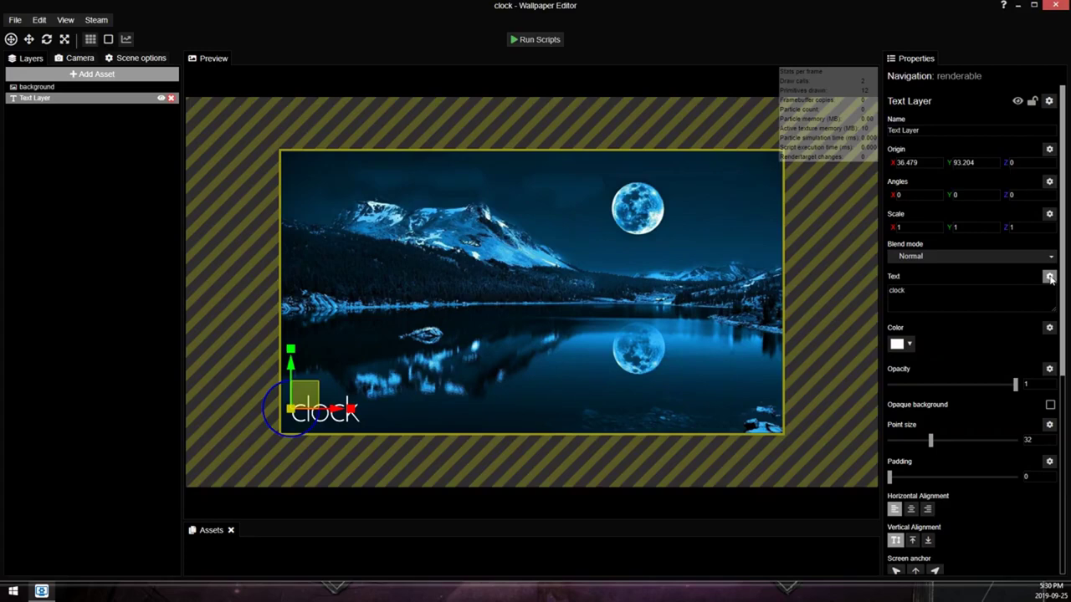
# Step: Open the text layer's clock script and locate the AM/PM block (lines 13–20) and line 26's display string
pyautogui.click(1050, 279)
pyautogui.click(1011, 309)
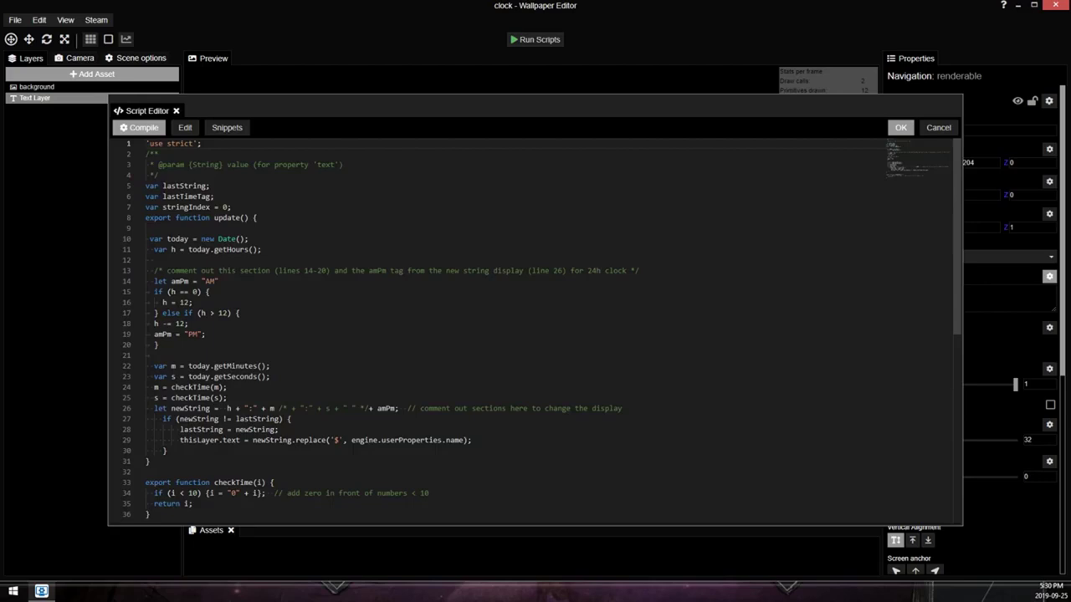
pyautogui.moveTo(167, 345); pyautogui.dragTo(133, 274)
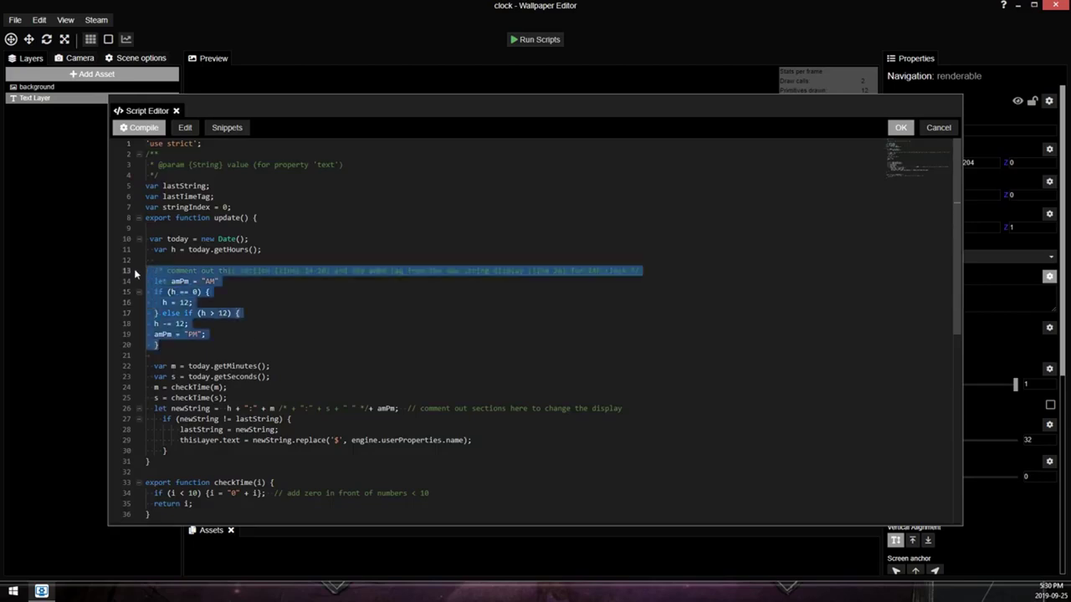
pyautogui.scroll(-2, 134, 273)
pyautogui.click(153, 352)
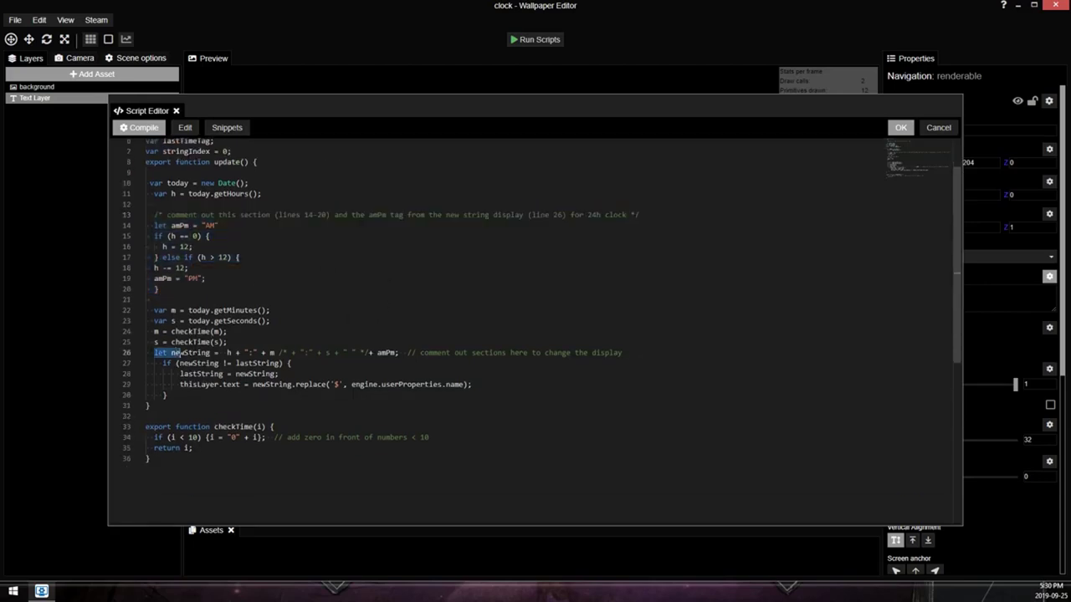
pyautogui.moveTo(154, 352); pyautogui.dragTo(292, 363)
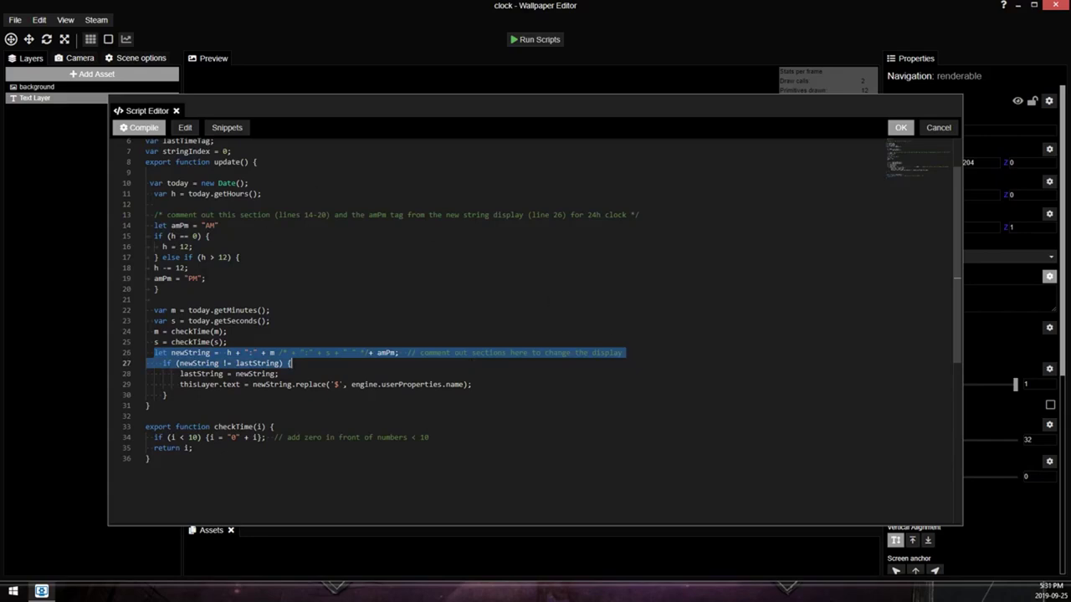
pyautogui.click(205, 278)
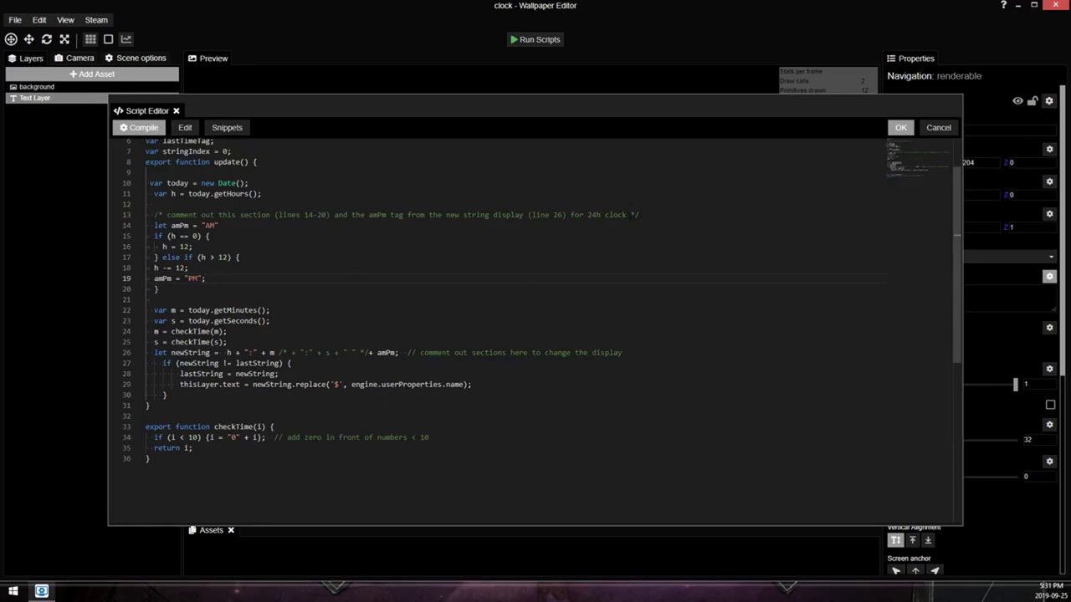
# Step: Move line 13's */ after line 20's brace and line 26's */ past amPm, commenting both out
pyautogui.doubleClick(634, 214)
pyautogui.click(218, 283)
pyautogui.moveTo(219, 287); pyautogui.dragTo(159, 289)
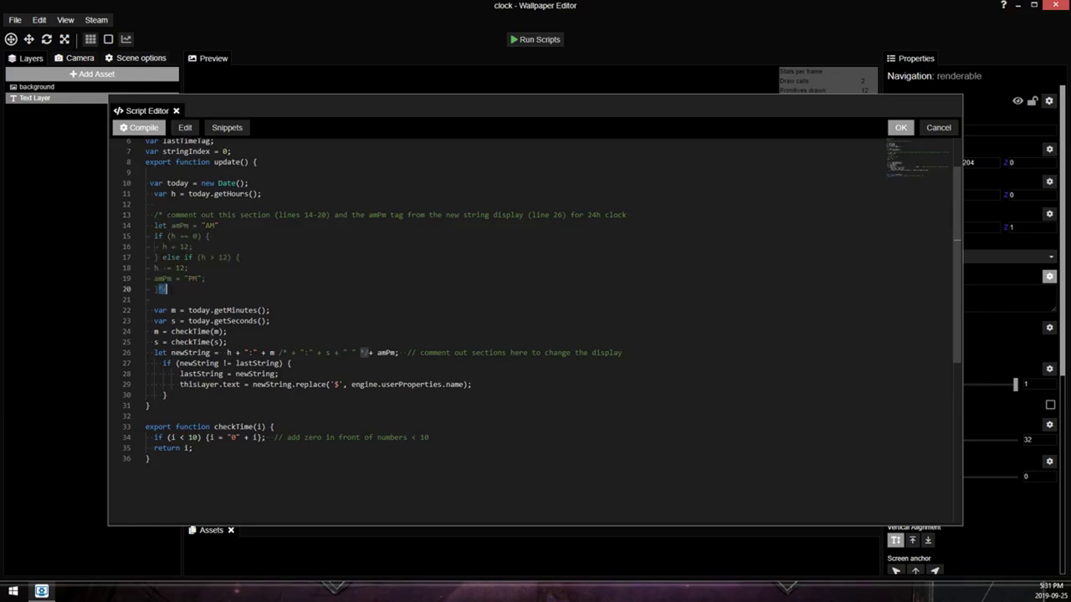
pyautogui.click(359, 308)
pyautogui.doubleClick(363, 352)
pyautogui.moveTo(397, 355); pyautogui.dragTo(395, 354)
# Step: Apply the script and preview the clock, confirming it reads 17:31 in 24-hour form
pyautogui.click(900, 127)
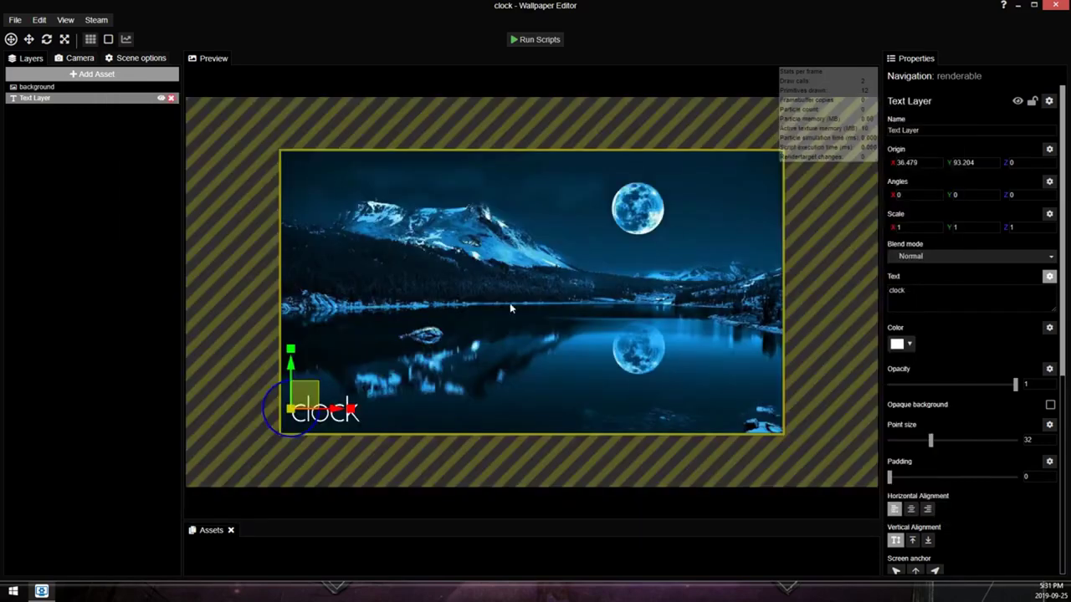
pyautogui.click(542, 40)
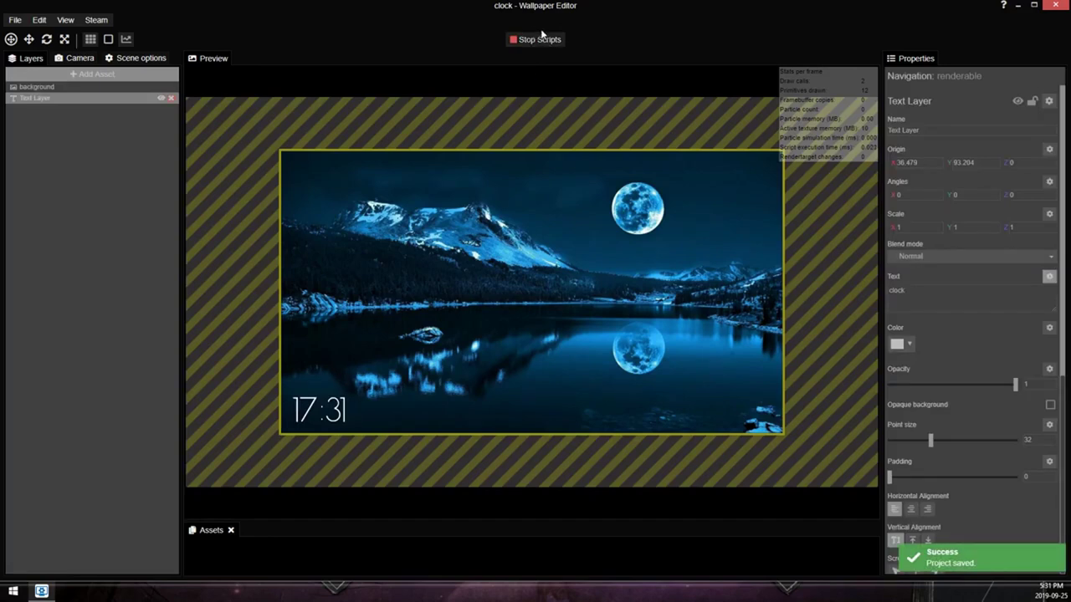
pyautogui.click(548, 42)
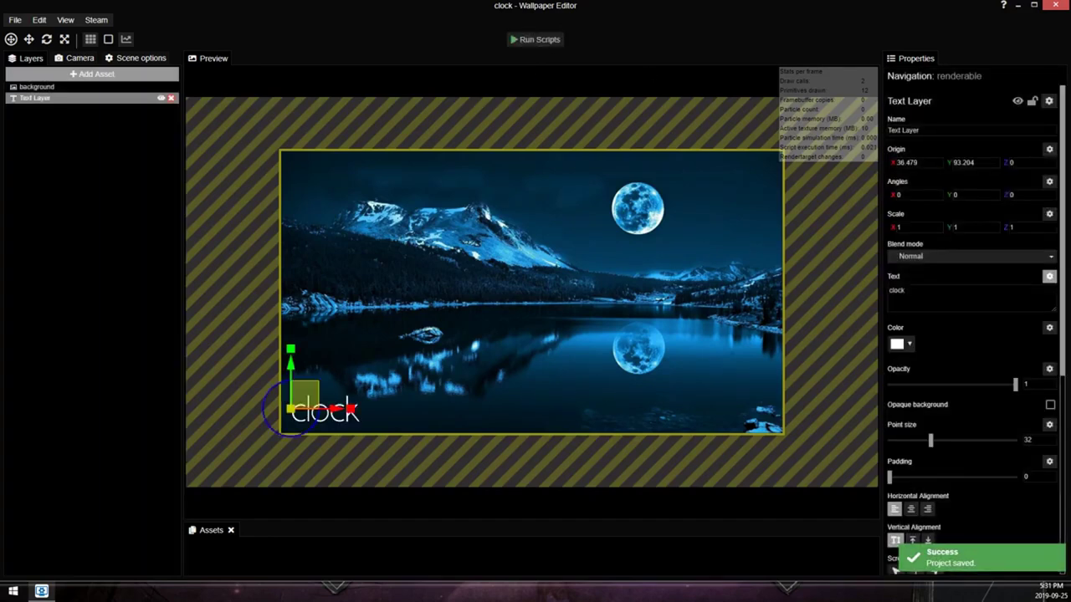
# Step: Reopen the clock script and move line 26's /* from after m to after amPm
pyautogui.click(1049, 276)
pyautogui.click(1009, 309)
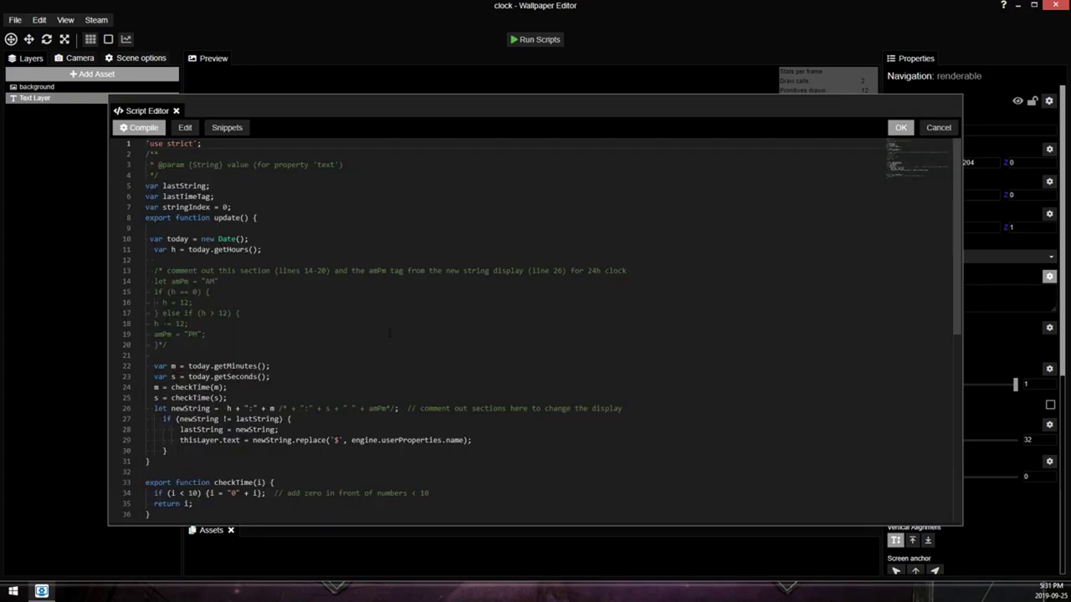
pyautogui.doubleClick(283, 408)
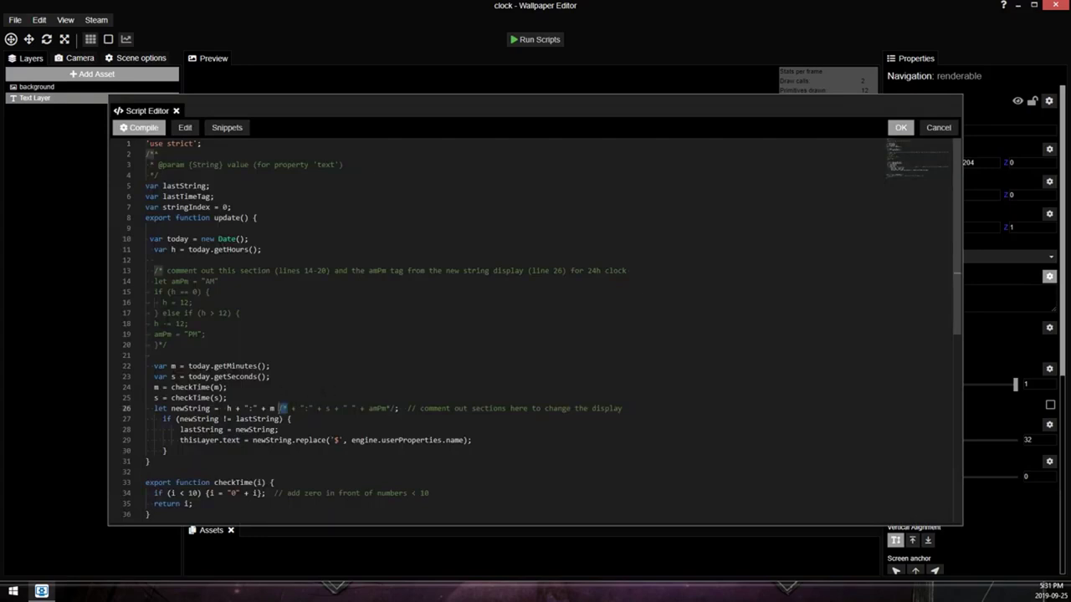
pyautogui.hotkey('ctrl', 'x')
pyautogui.click(376, 408)
pyautogui.hotkey('ctrl', 'v')
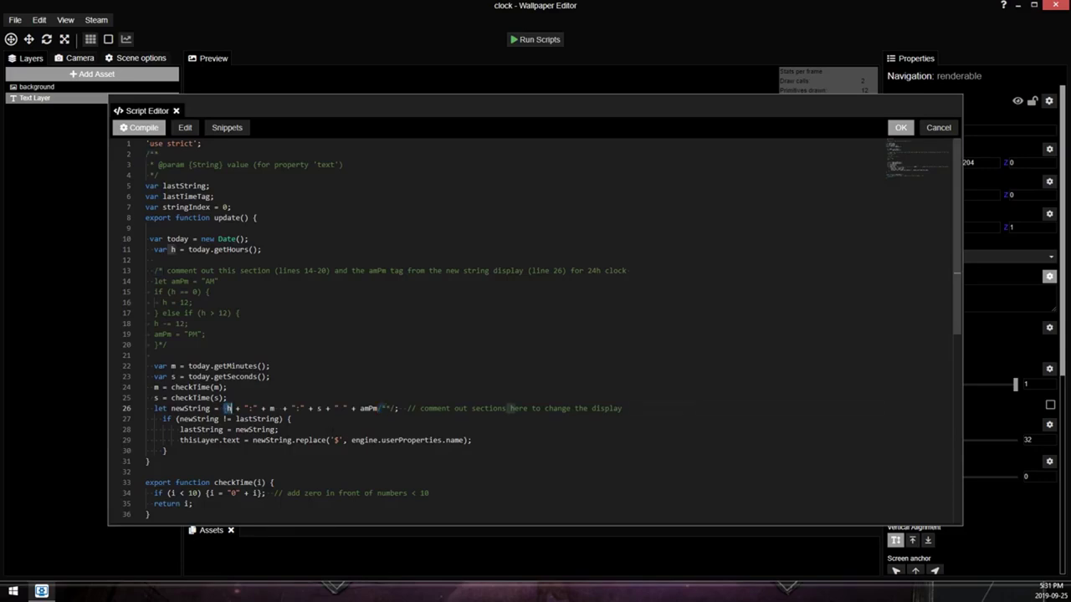
# Step: Insert a new /* after + m on line 26 so seconds and amPm stay hidden
pyautogui.moveTo(226, 408); pyautogui.dragTo(378, 409)
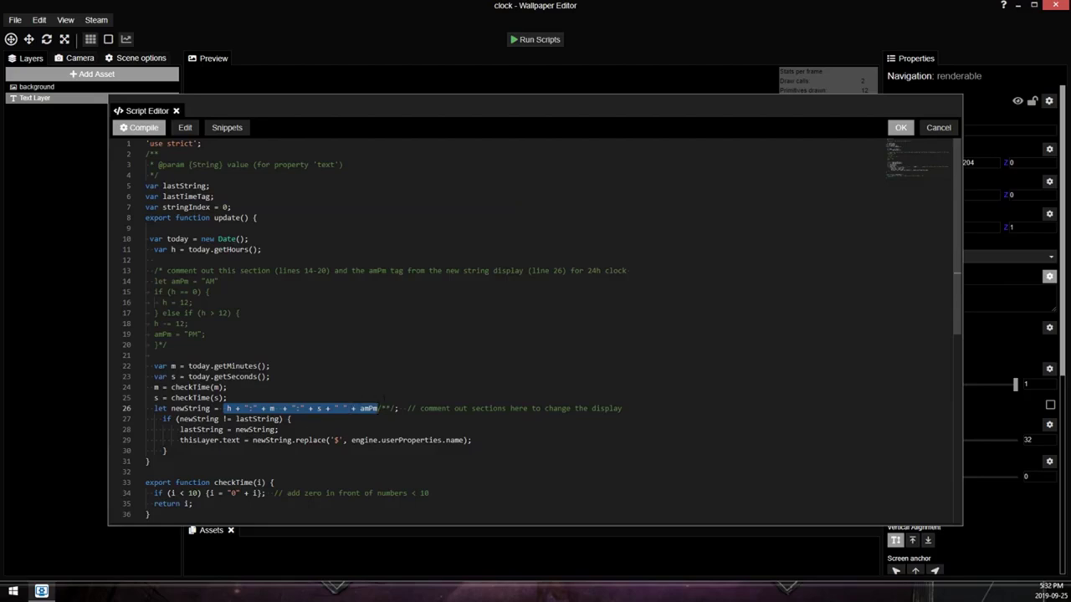
pyautogui.click(378, 408)
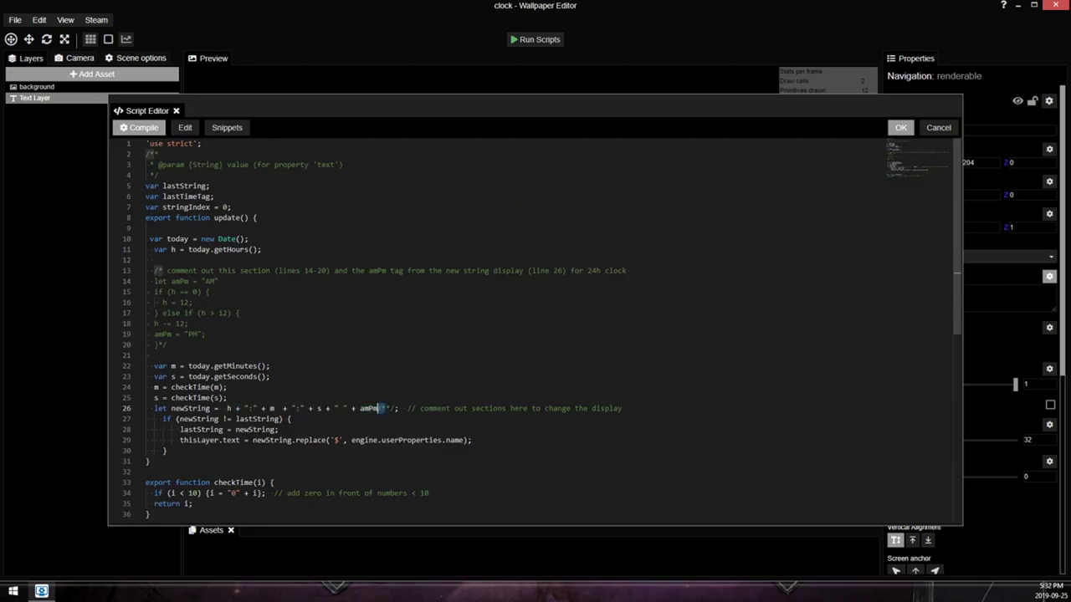
pyautogui.click(284, 409)
pyautogui.write('/*')
# Step: Apply the script edit and briefly preview the running clock
pyautogui.click(901, 127)
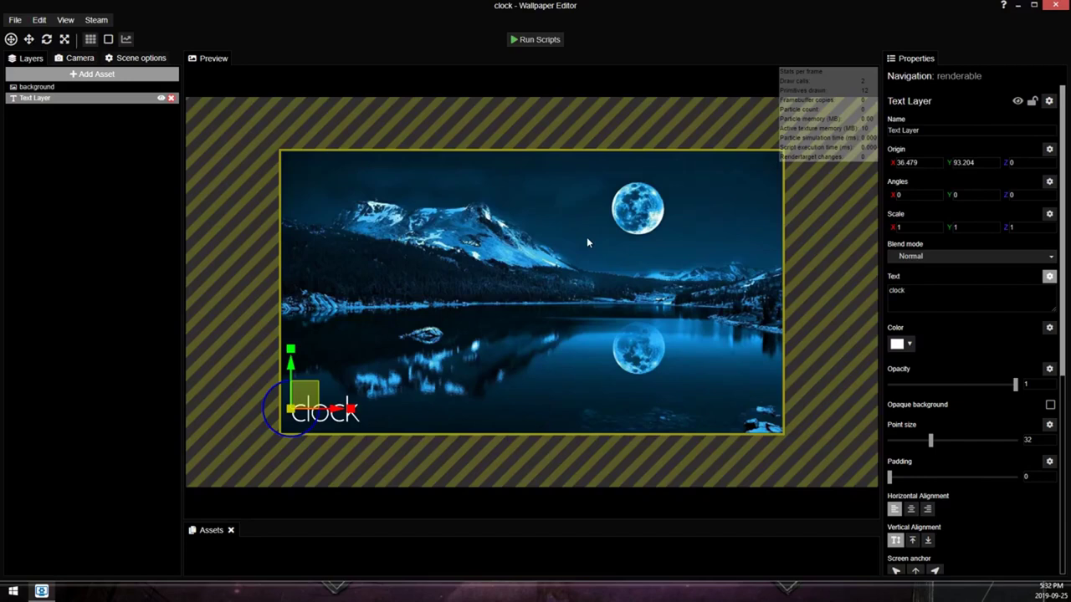
pyautogui.click(539, 37)
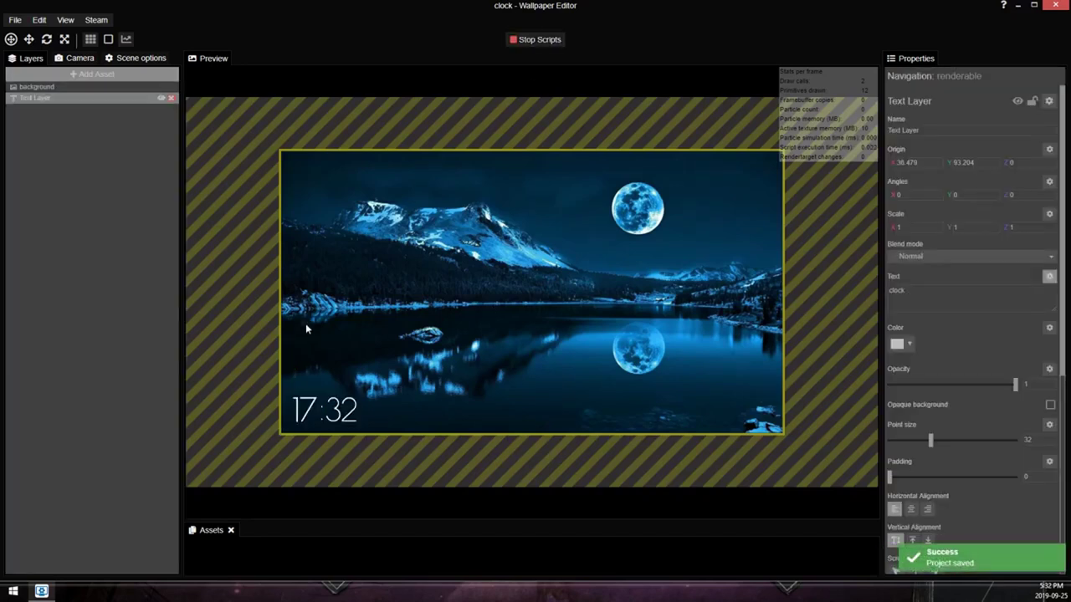
pyautogui.click(537, 39)
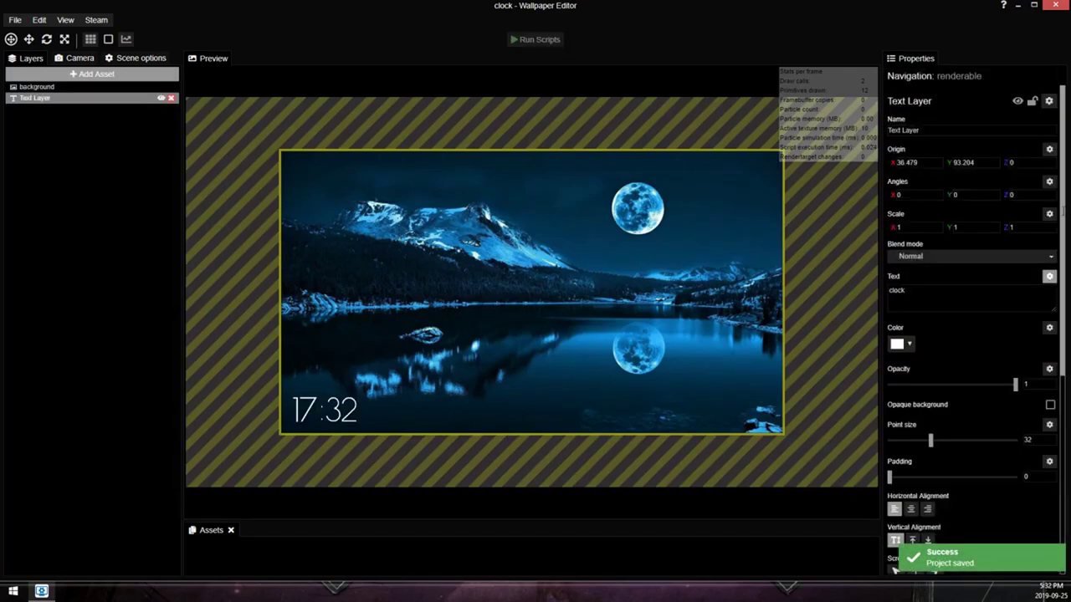
# Step: Reopen the clock script and move line 26's /* from after m to after s, keeping seconds visible
pyautogui.click(1049, 276)
pyautogui.click(1014, 308)
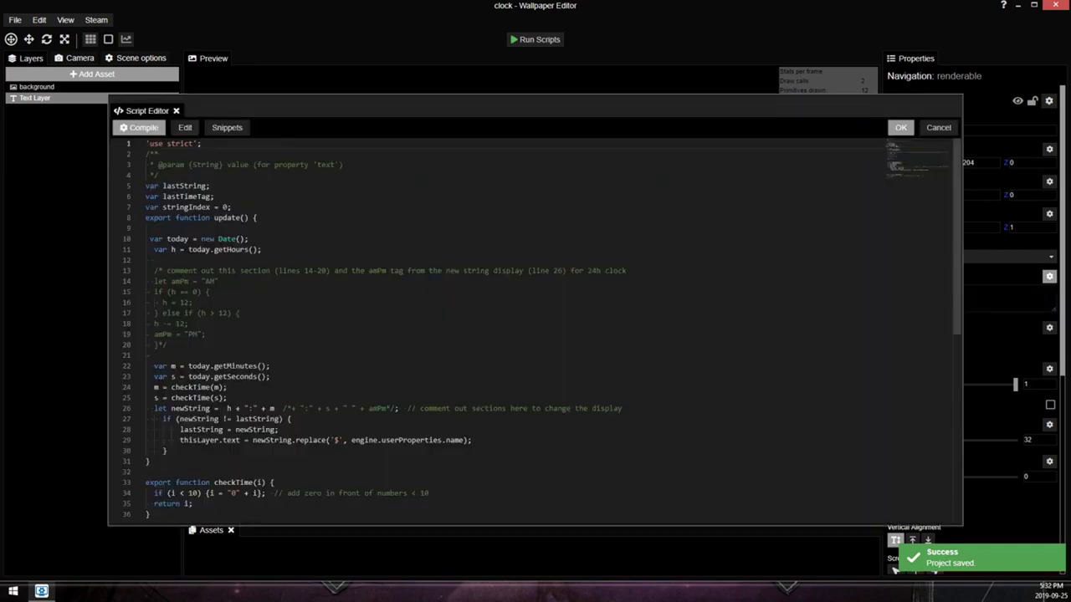
pyautogui.doubleClick(288, 408)
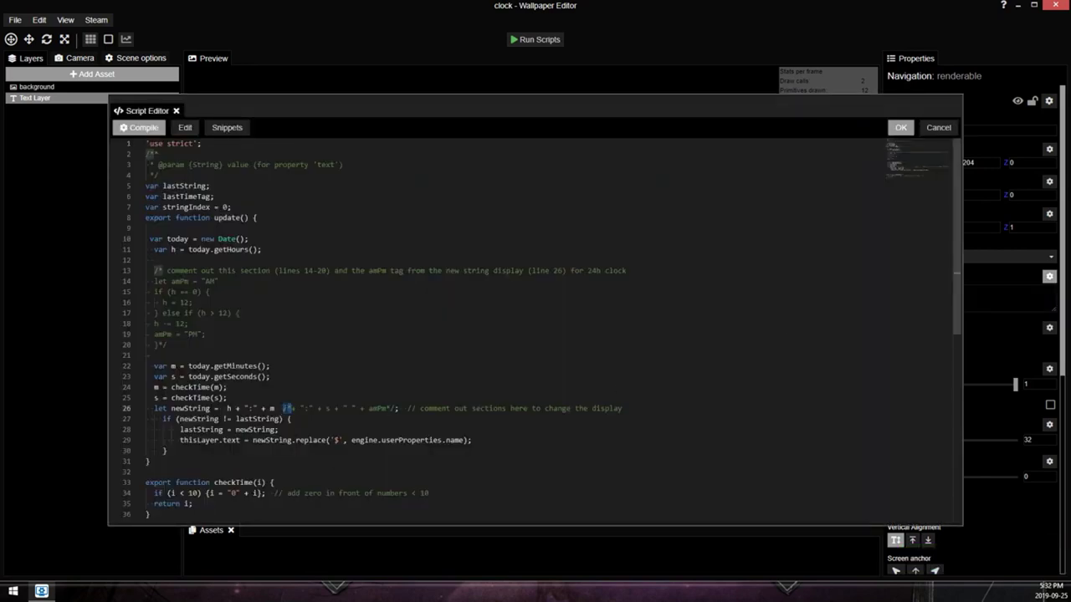
pyautogui.hotkey('ctrl', 'x')
pyautogui.click(321, 408)
pyautogui.hotkey('ctrl', 'v')
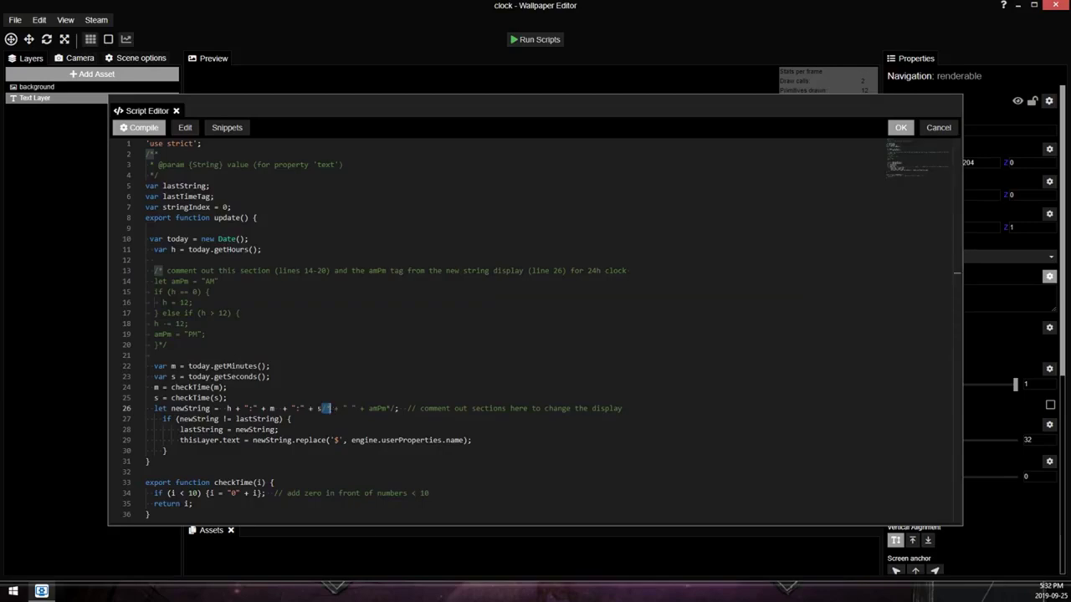
# Step: Apply the change and preview the clock showing hours, minutes and seconds, e.g. 17:32:32
pyautogui.click(900, 127)
pyautogui.click(544, 40)
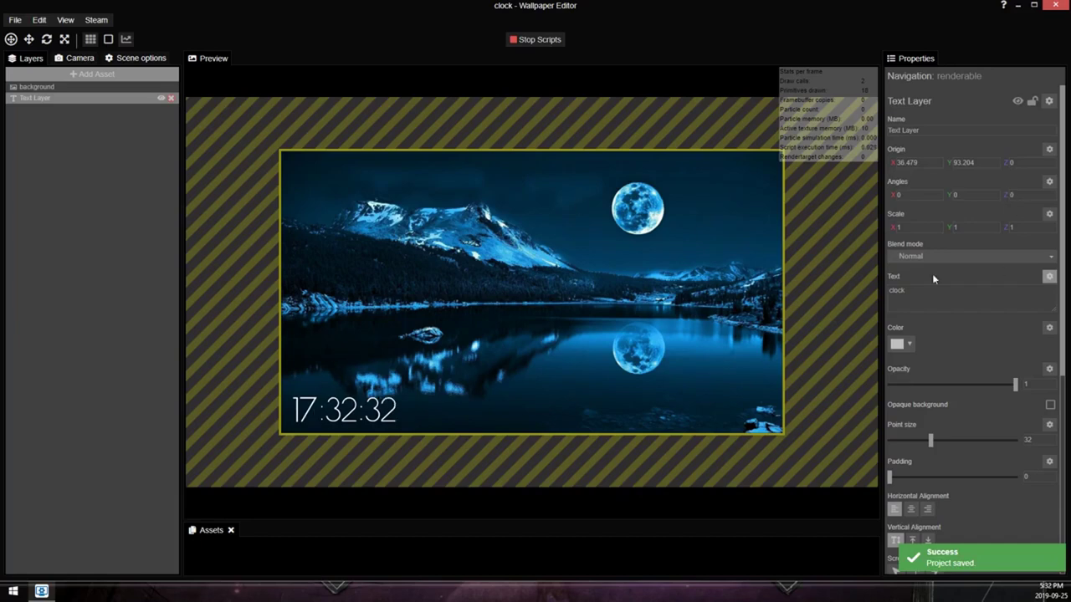
pyautogui.click(522, 39)
# Step: Open the clock script and delete the /* and */ around amPm on line 26
pyautogui.click(1049, 276)
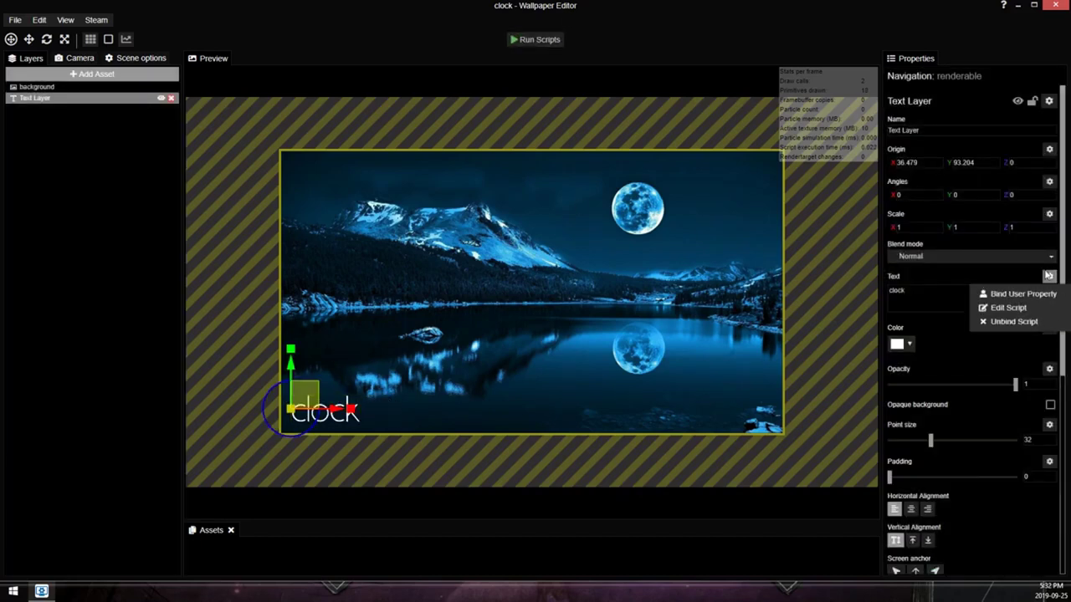
pyautogui.click(1001, 310)
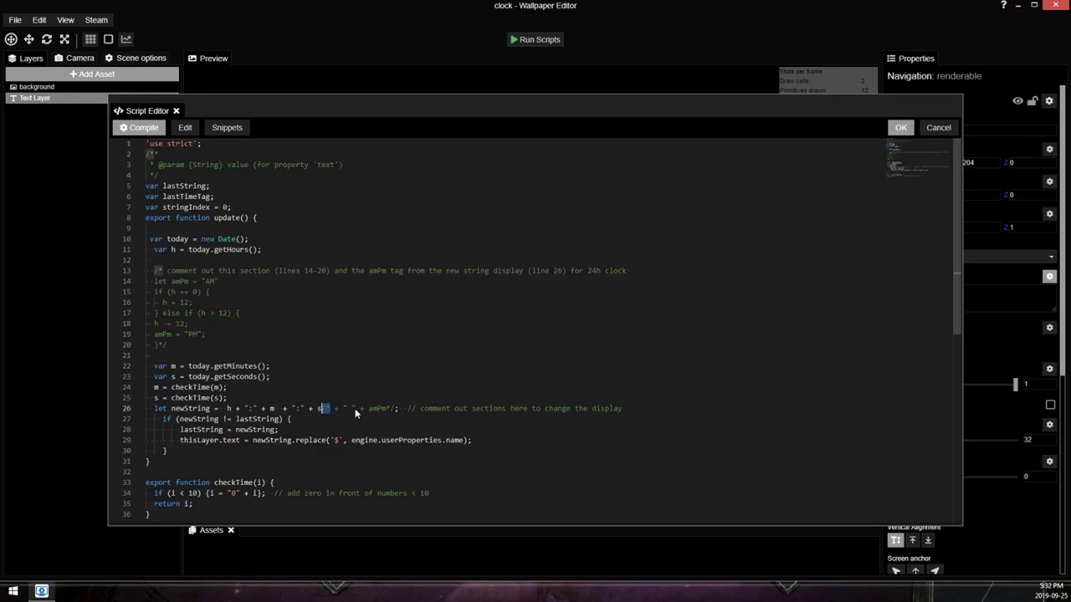
pyautogui.press('BackSpace')
pyautogui.press('BackSpace')
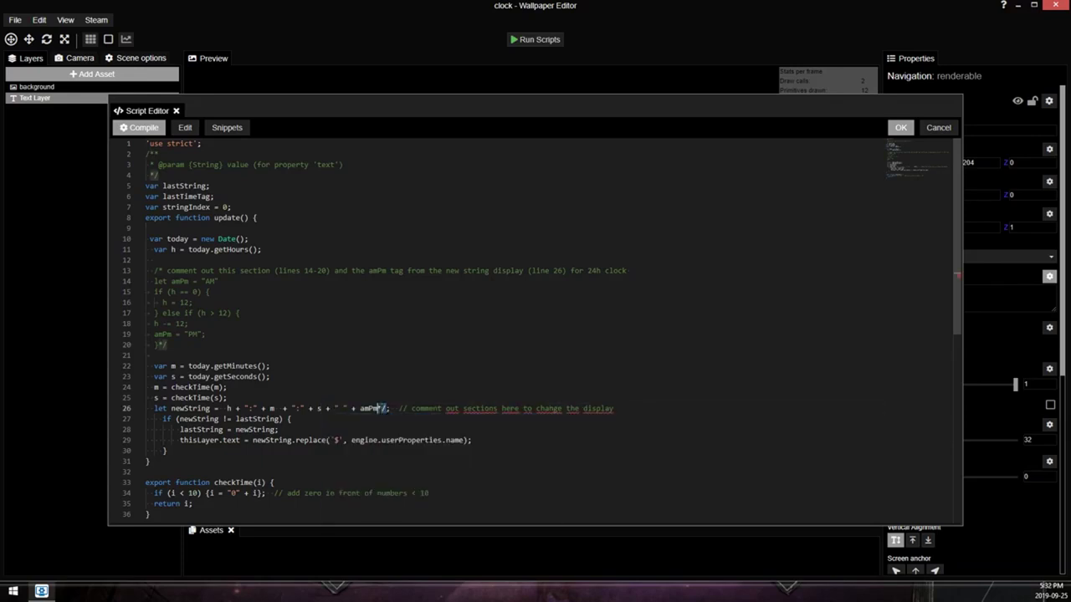
pyautogui.press('BackSpace')
pyautogui.press('BackSpace')
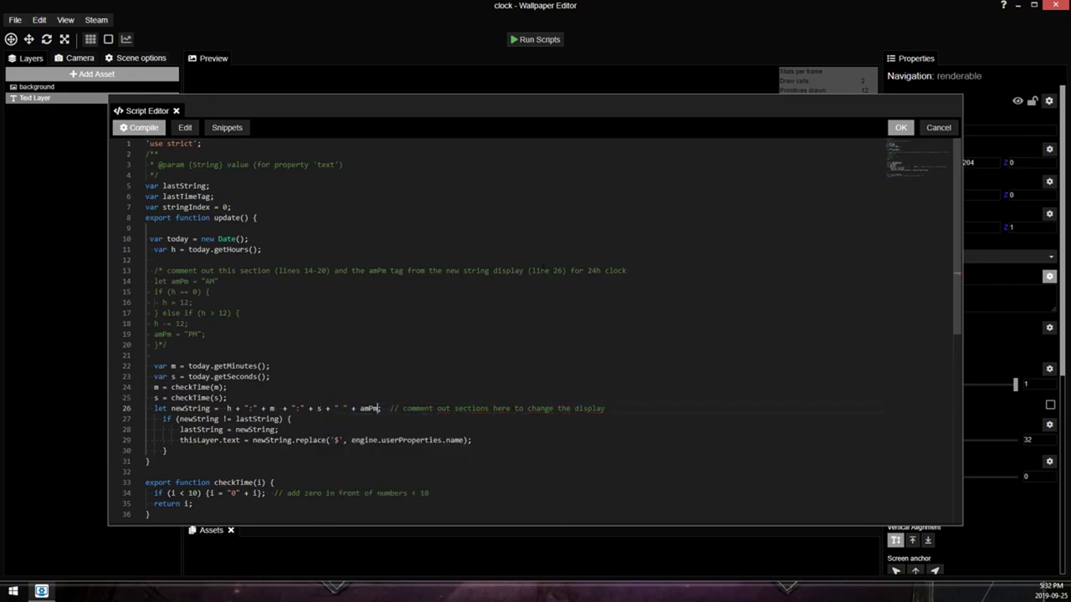
# Step: Apply the edit and briefly run the clock preview
pyautogui.click(900, 128)
pyautogui.click(532, 39)
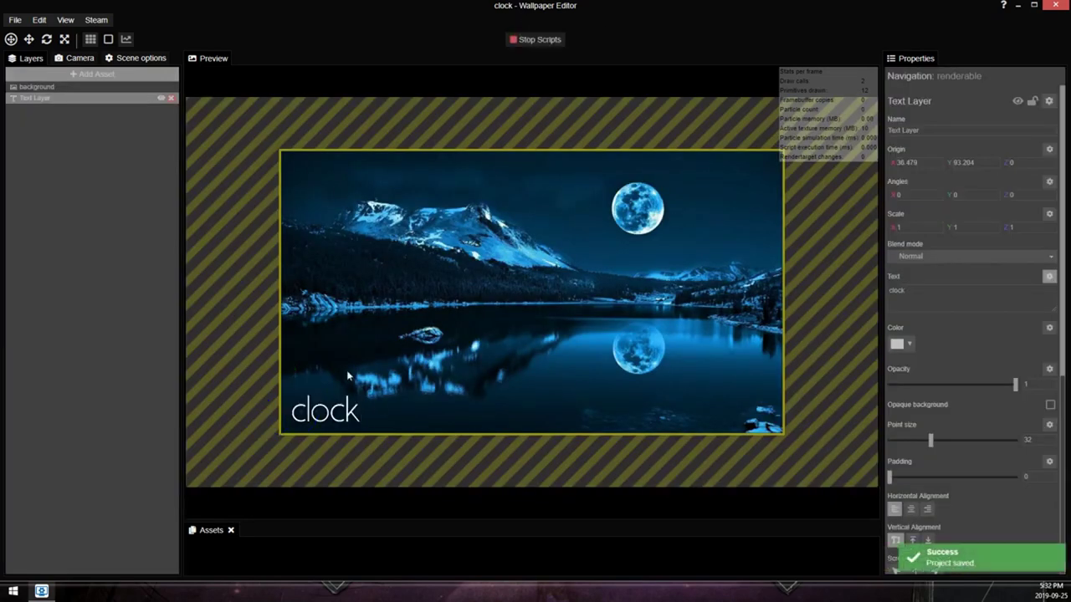
pyautogui.click(539, 39)
# Step: Move line 20's */ back to the end of line 13, re-enabling the 12-hour AM/PM conversion code
pyautogui.click(1049, 276)
pyautogui.click(1008, 309)
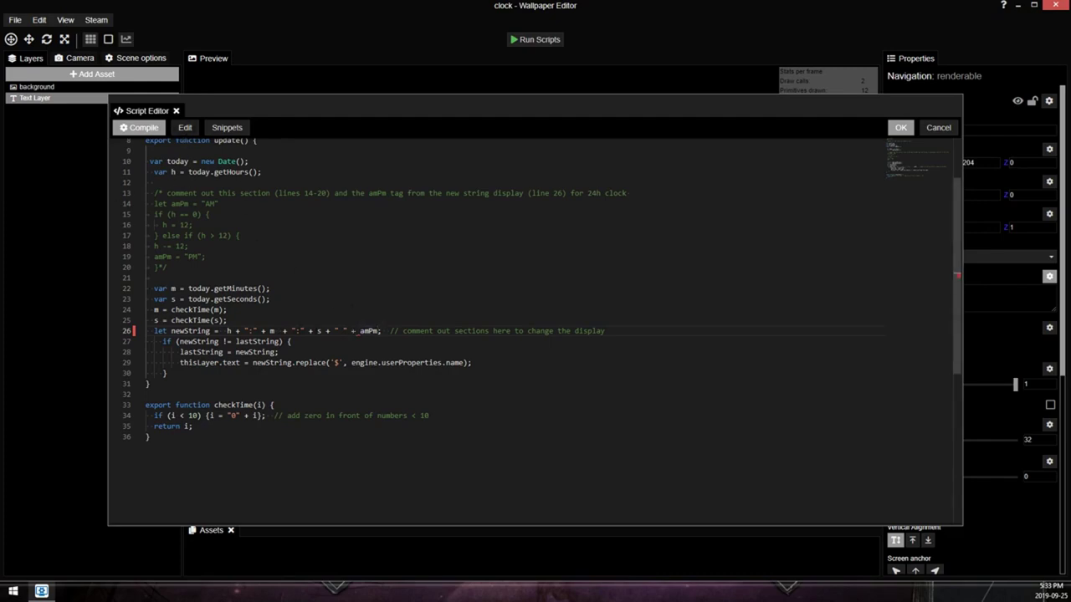
pyautogui.click(240, 241)
pyautogui.press('Down')
pyautogui.press('Down')
pyautogui.hotkey('shift', 'Left')
pyautogui.hotkey('shift', 'Left')
pyautogui.moveTo(161, 267); pyautogui.dragTo(636, 193)
pyautogui.click(901, 129)
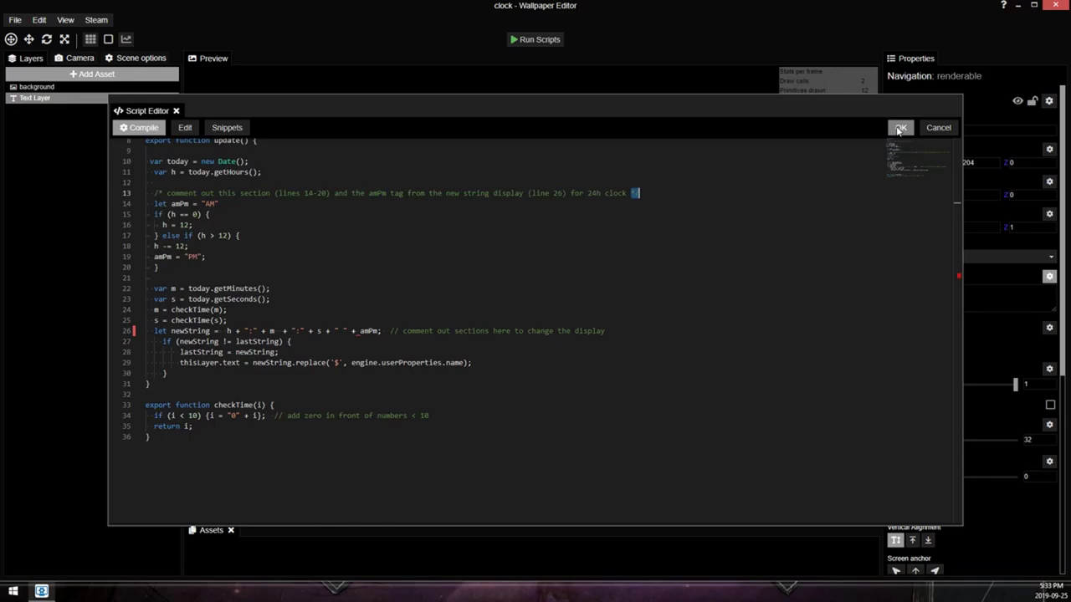
# Step: Preview the clock to confirm 12-hour time such as 5:33:22 PM, then stop the scripts
pyautogui.click(535, 39)
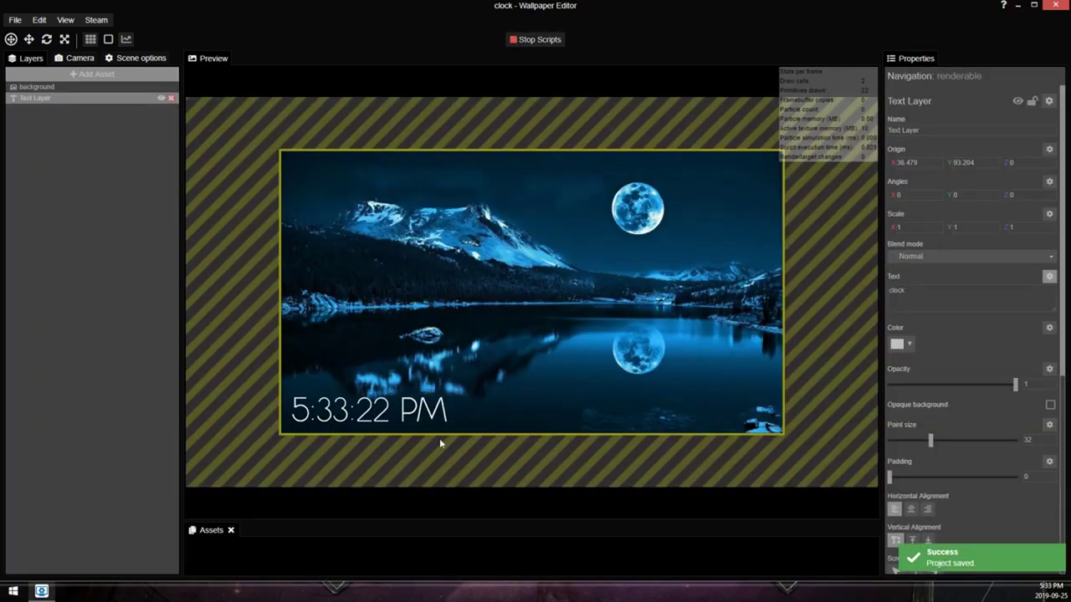
pyautogui.scroll(1, 622, 286)
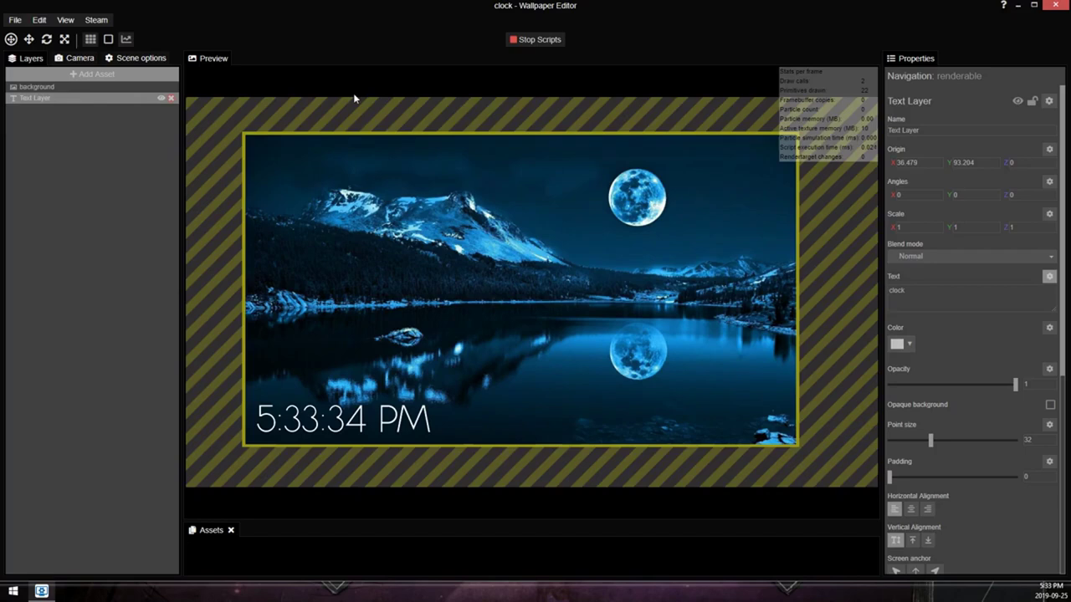
pyautogui.click(535, 39)
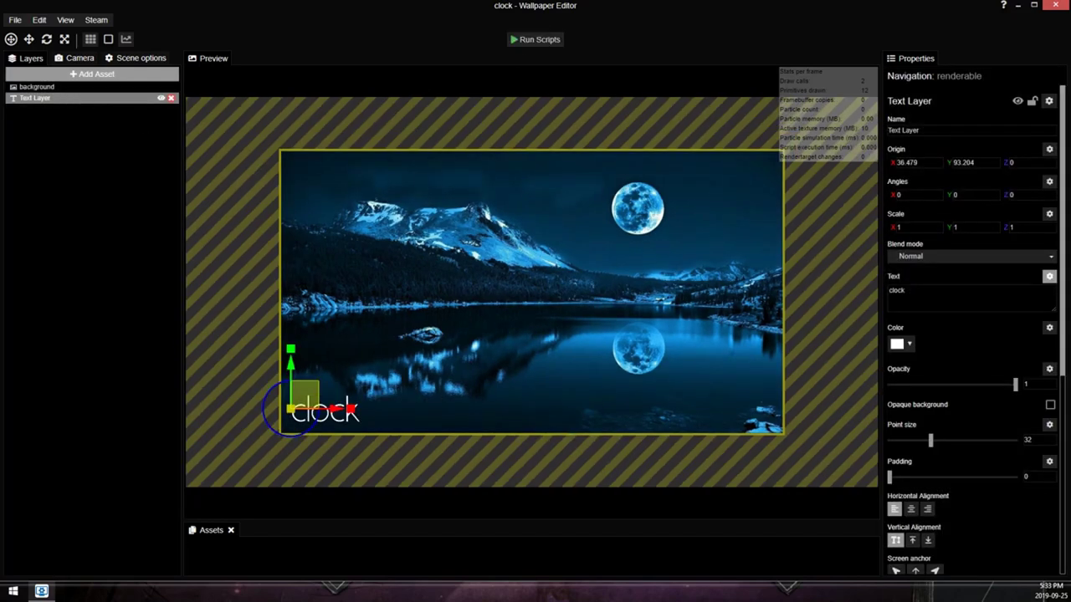
# Step: Enable camera parallax in the scene options and adjust its mouse influence
pyautogui.scroll(-5, 993, 516)
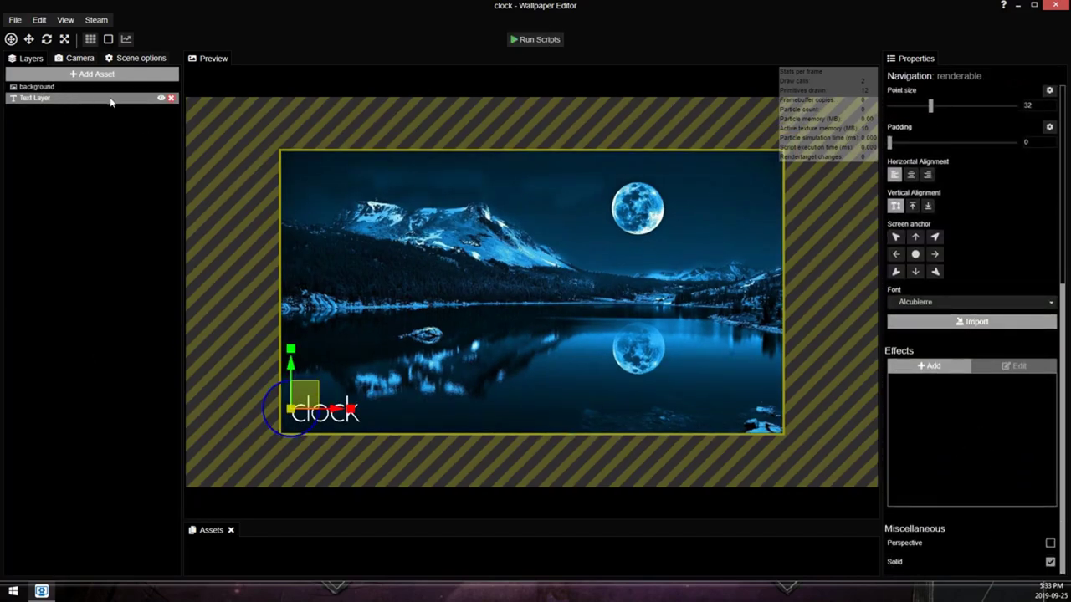
pyautogui.click(133, 59)
pyautogui.click(152, 200)
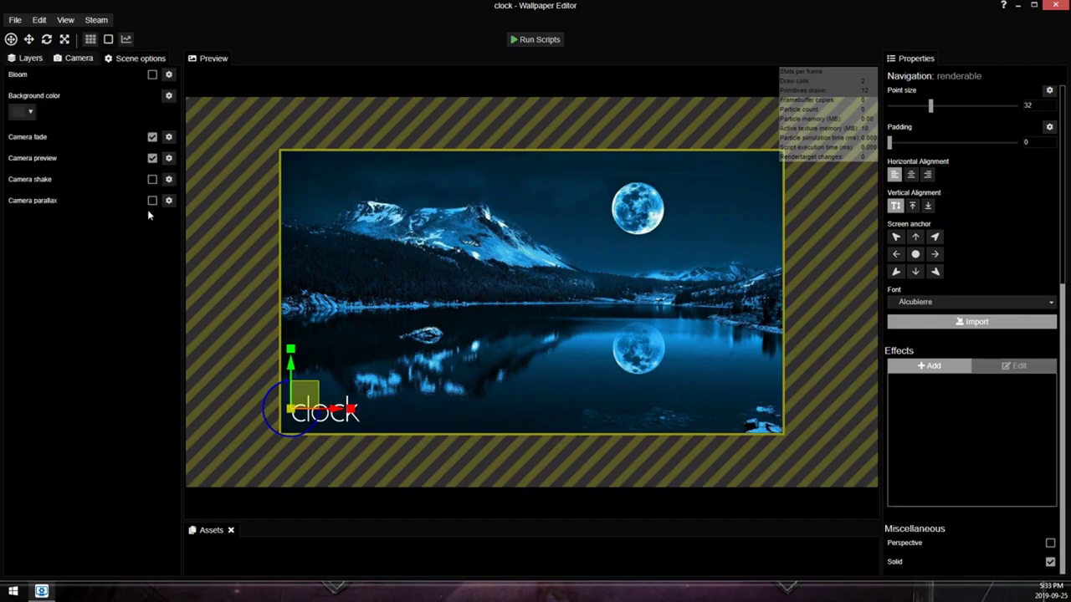
pyautogui.moveTo(72, 311); pyautogui.dragTo(61, 311)
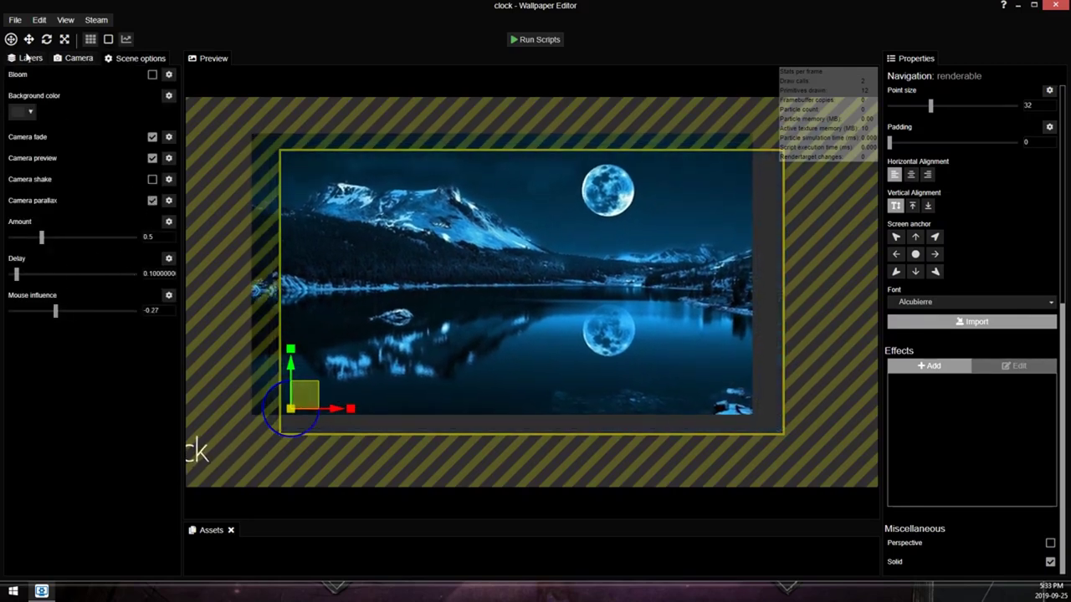
# Step: Set the background layer's parallax depth to 0.1
pyautogui.click(25, 58)
pyautogui.click(42, 86)
pyautogui.click(1040, 260)
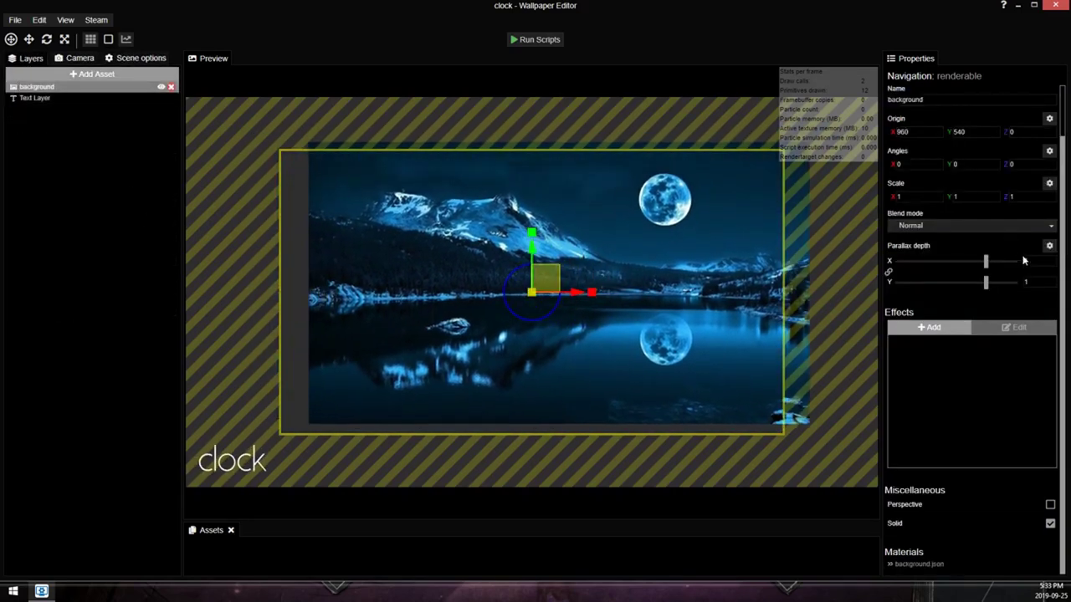
pyautogui.write('0.1')
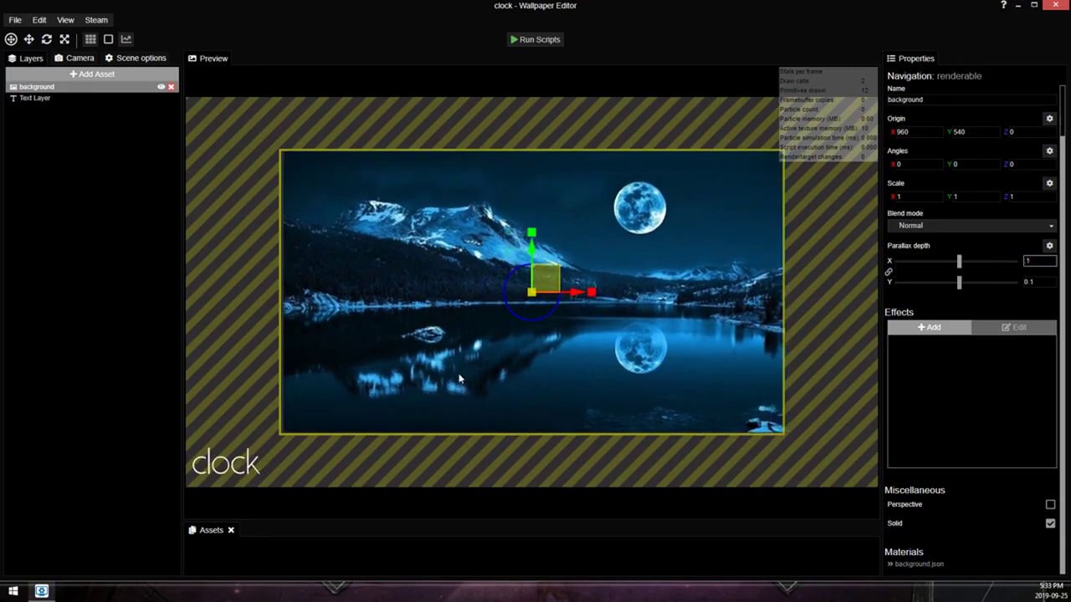
# Step: Give the Text Layer a parallax depth of 0.5 and nudge the clock text up and right
pyautogui.click(42, 98)
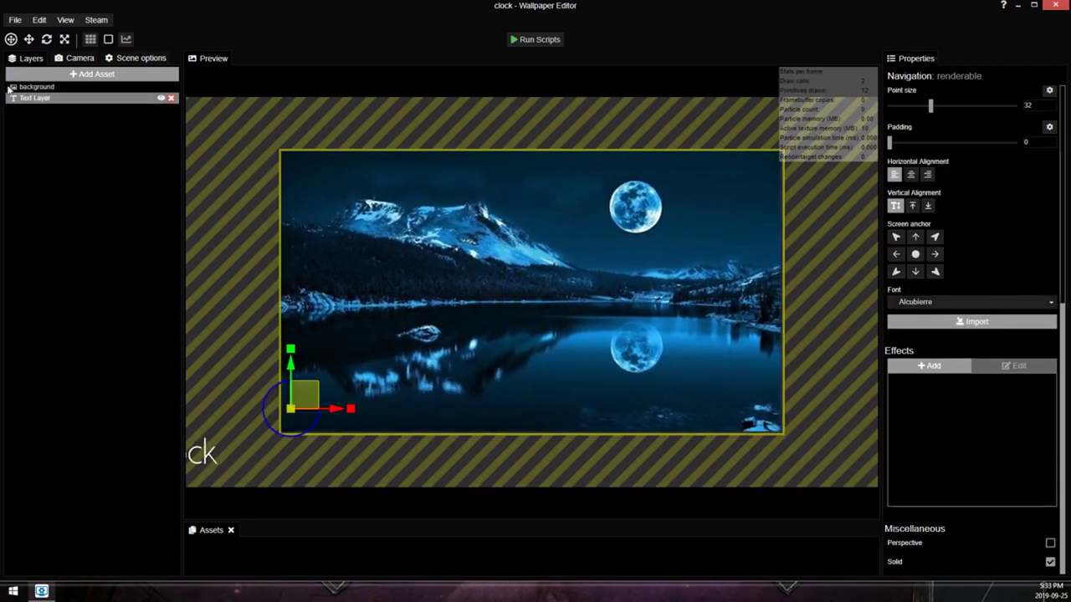
pyautogui.scroll(5, 1005, 299)
pyautogui.write('.5')
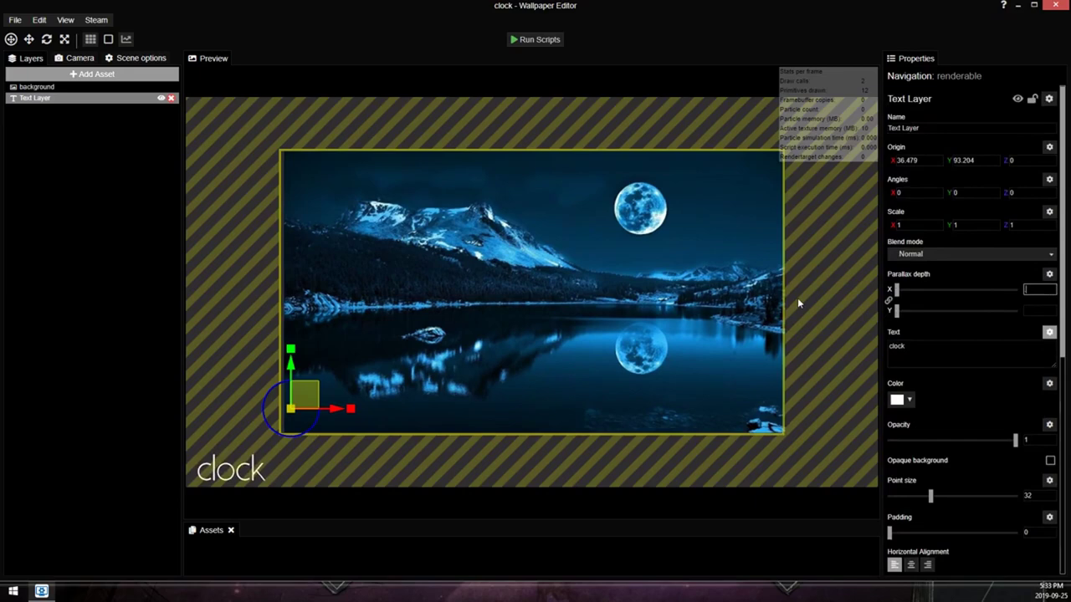
pyautogui.press('Return')
pyautogui.moveTo(316, 393); pyautogui.dragTo(376, 362)
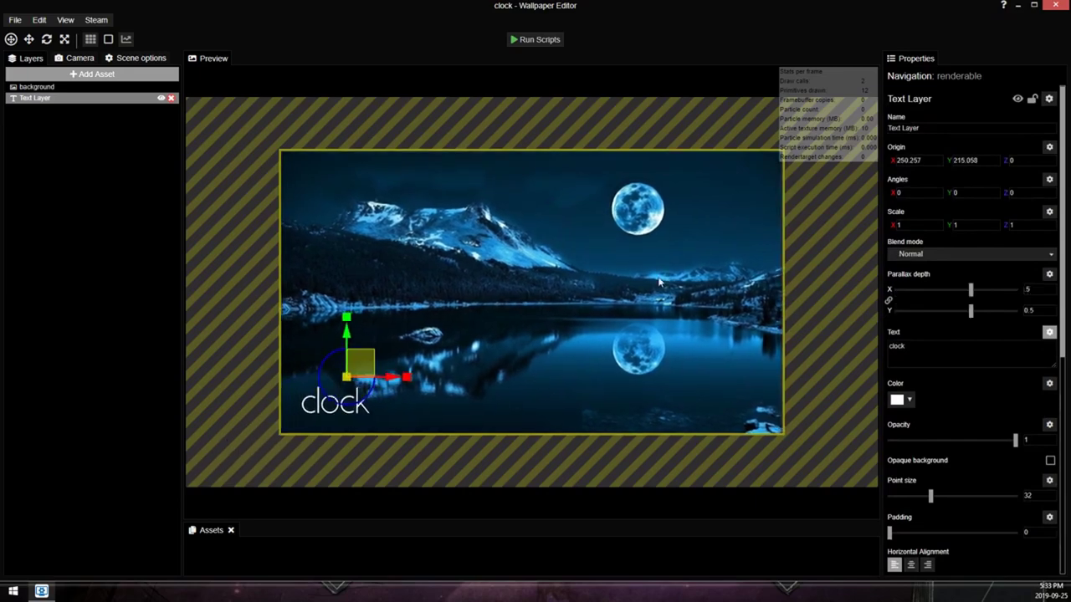
# Step: Save the project with Ctrl+S
pyautogui.scroll(2, 524, 297)
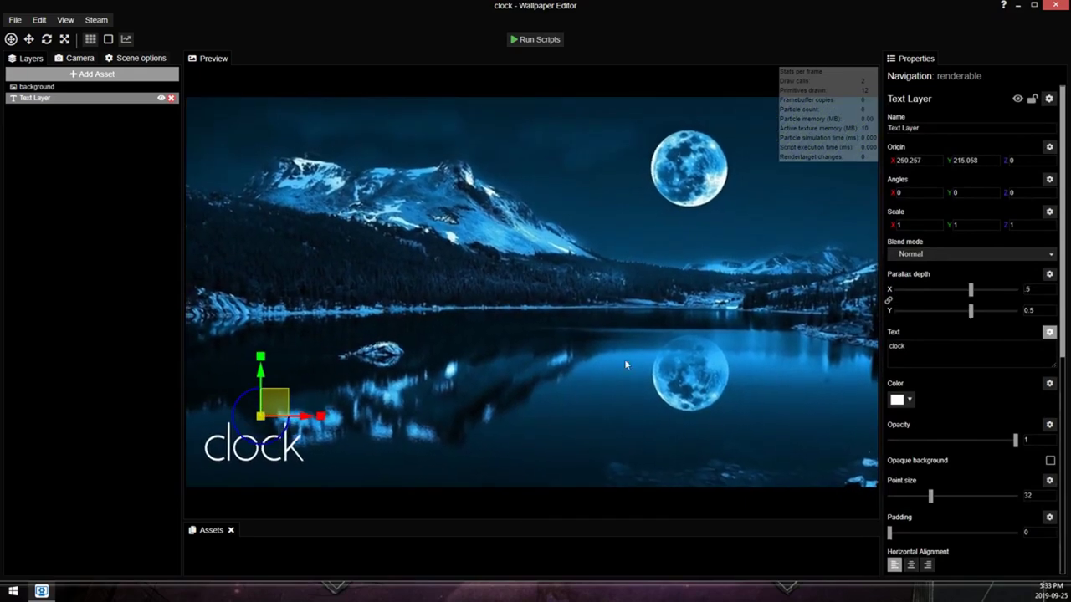
pyautogui.scroll(-2, 352, 391)
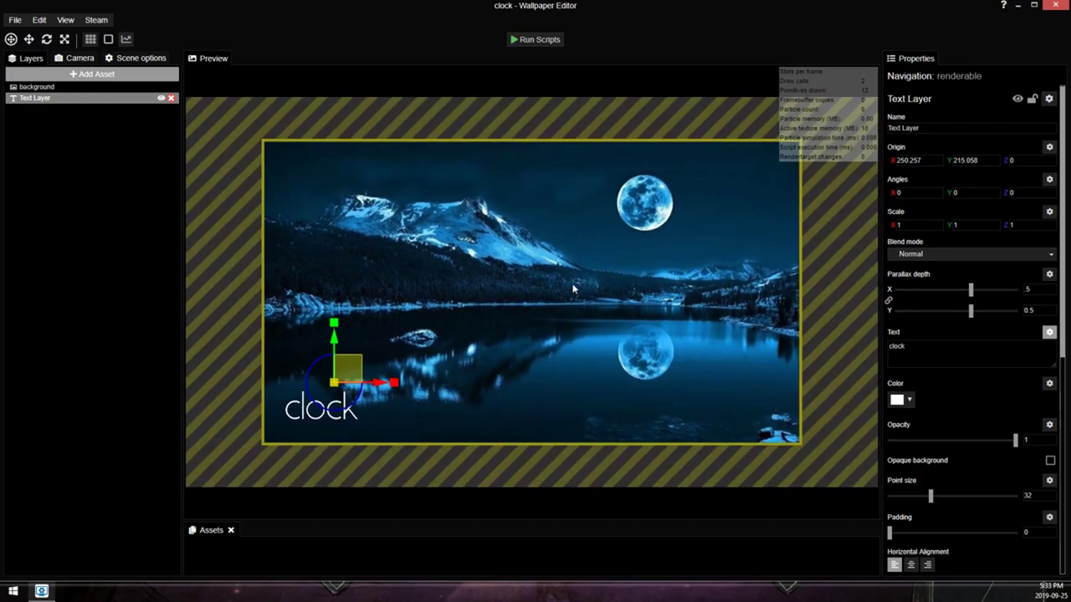
pyautogui.scroll(1, 661, 190)
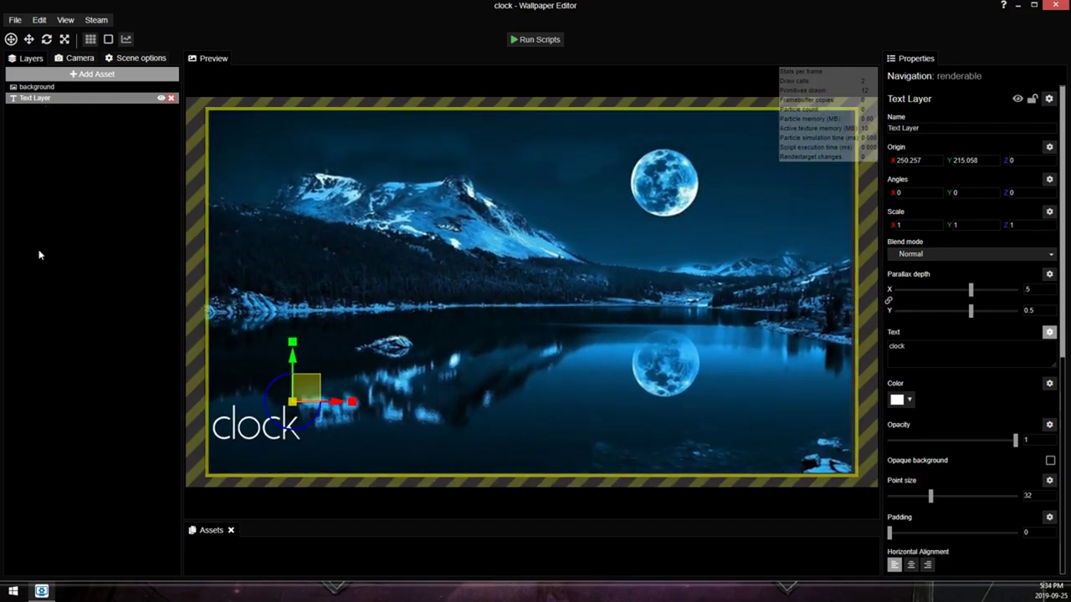
pyautogui.hotkey('ctrl', 's')
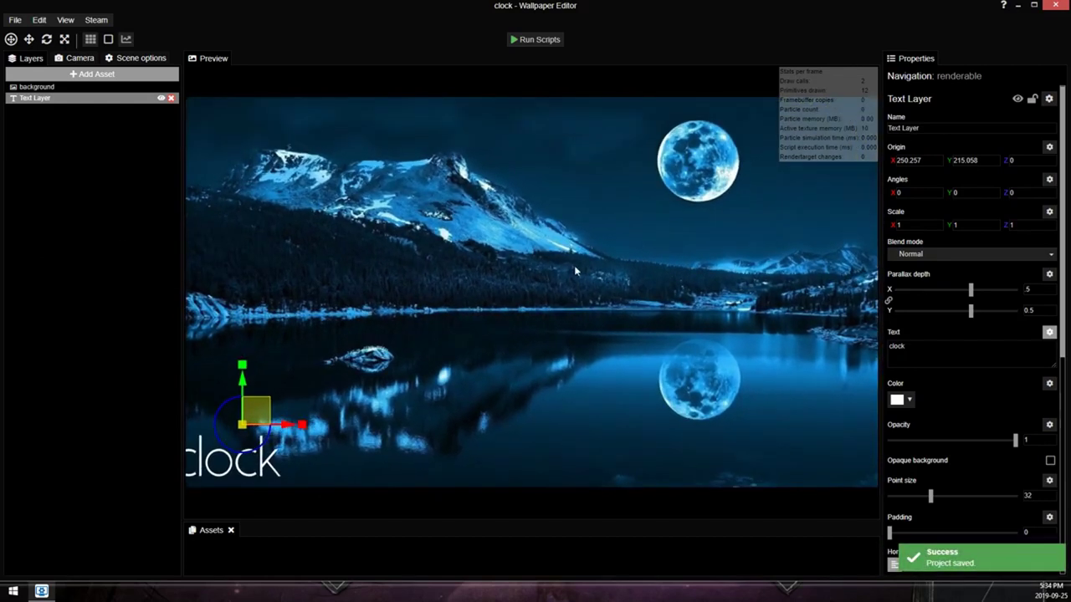
pyautogui.scroll(-2, 574, 266)
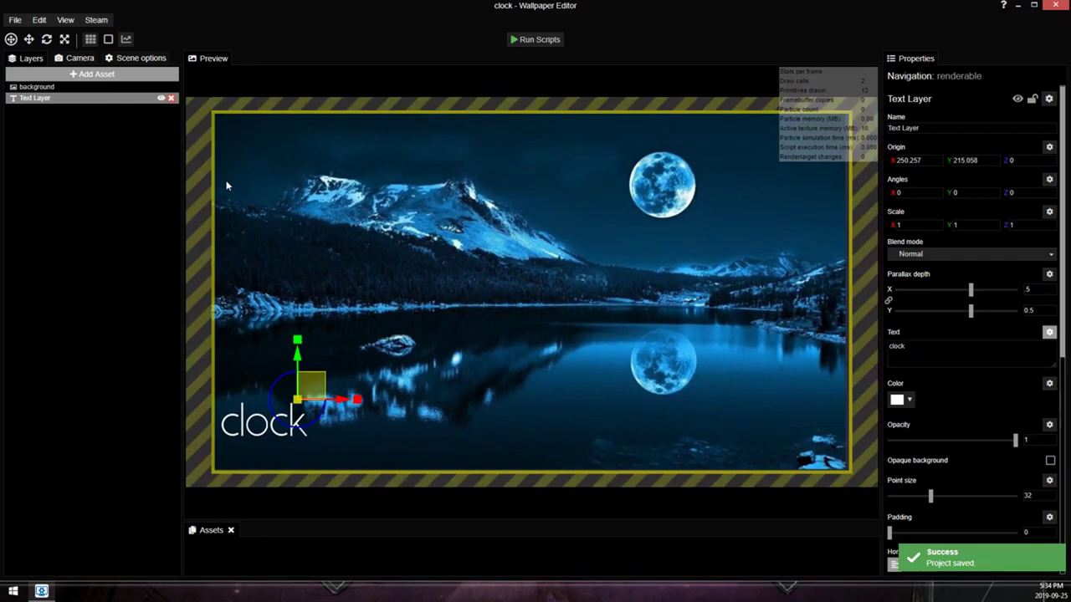